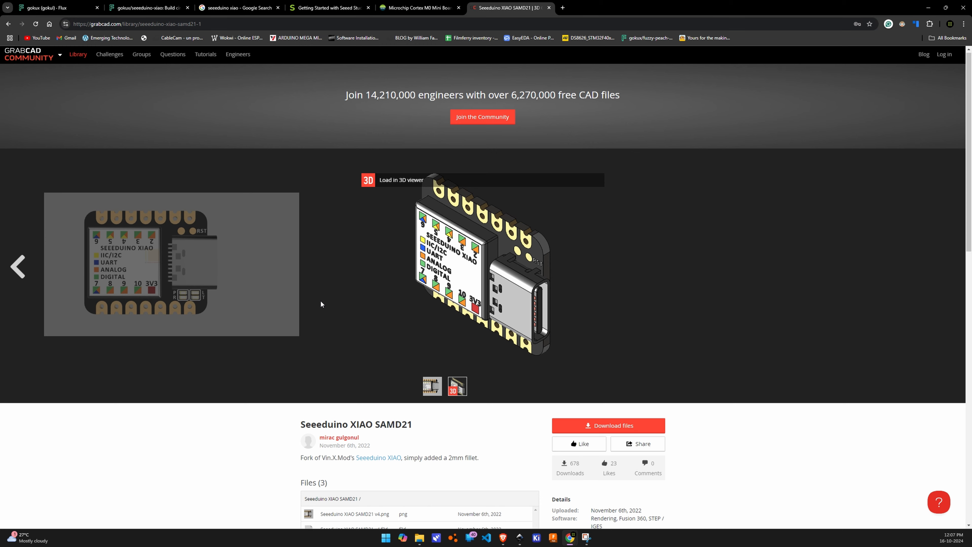
Examine the downloadable files of the Seeeduino XIAO SAMD21 model on its GrabCAD page
{"action": "scroll", "coordinate": [321, 301], "scroll_direction": "down", "scroll_amount": 5}
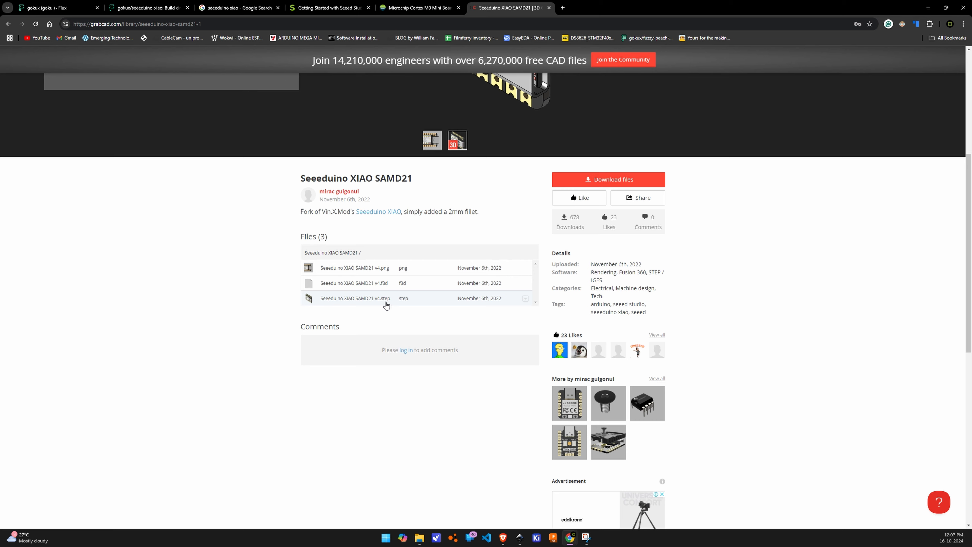
{"action": "scroll", "coordinate": [386, 302], "scroll_direction": "up", "scroll_amount": 1}
Switch to Inkscape and check the board symbol group's outline, pin lines and stroke width
{"action": "key", "text": "alt+Tab"}
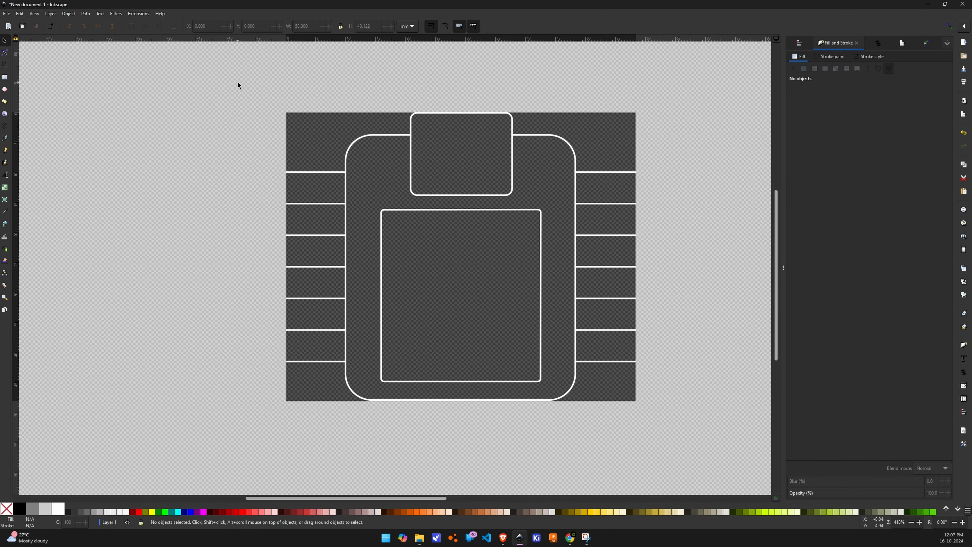
{"action": "left_click", "coordinate": [477, 113]}
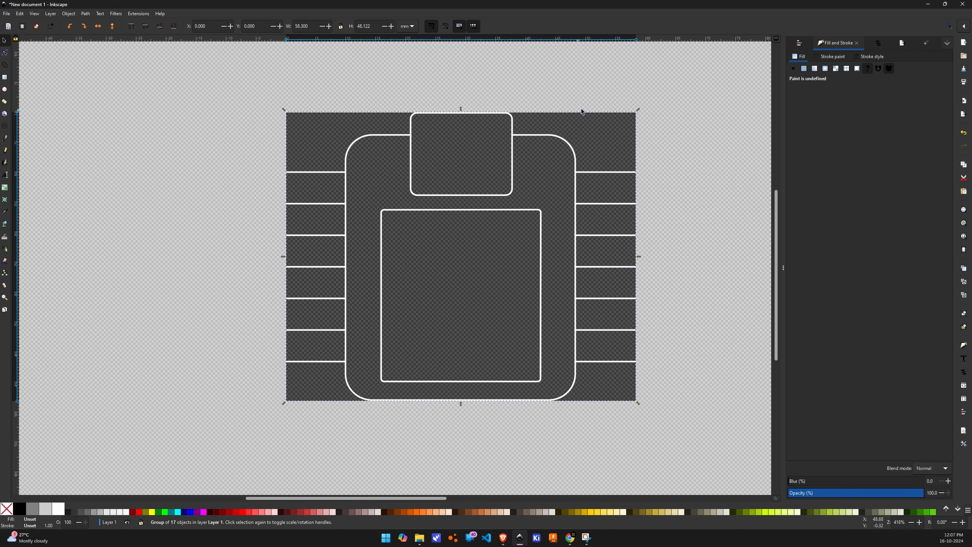
{"action": "scroll", "coordinate": [698, 158], "scroll_direction": "up", "scroll_amount": 2}
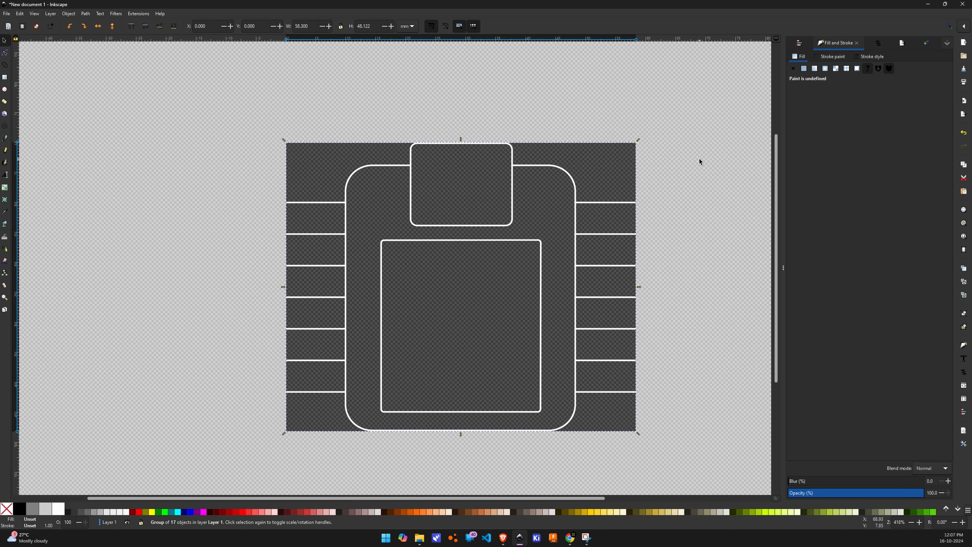
{"action": "middle_click_drag", "start_coordinate": [423, 258], "coordinate": [387, 231]}
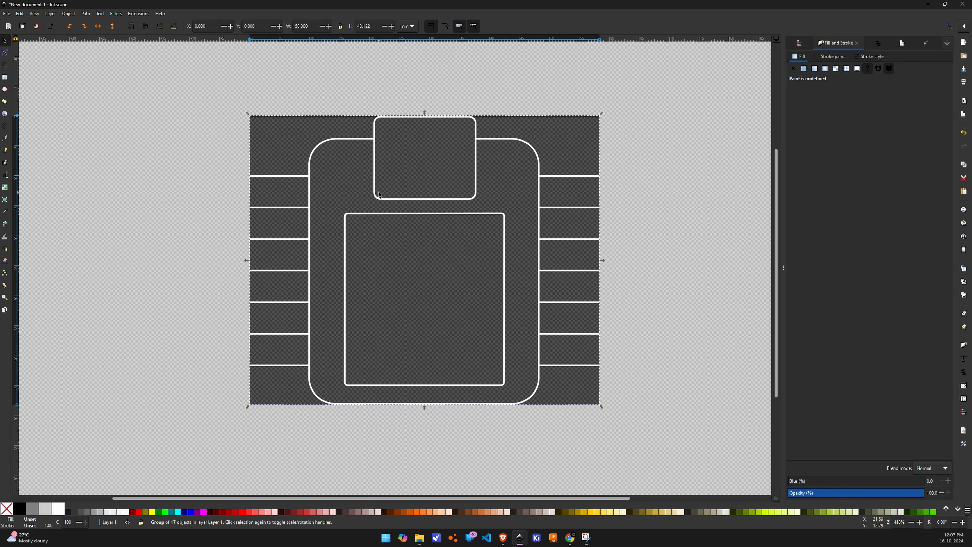
{"action": "scroll", "coordinate": [309, 197], "scroll_direction": "up", "scroll_amount": 4, "text": "ctrl"}
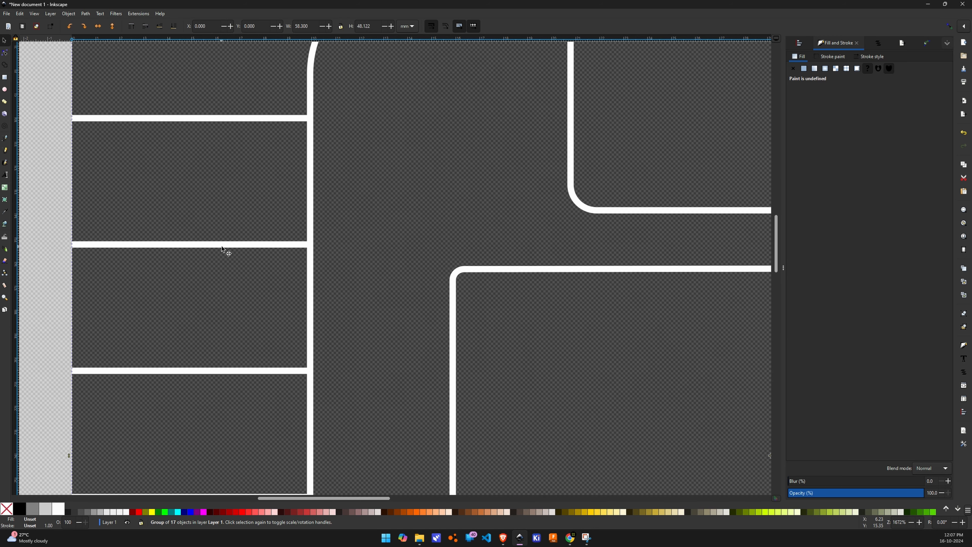
{"action": "left_click", "coordinate": [872, 57]}
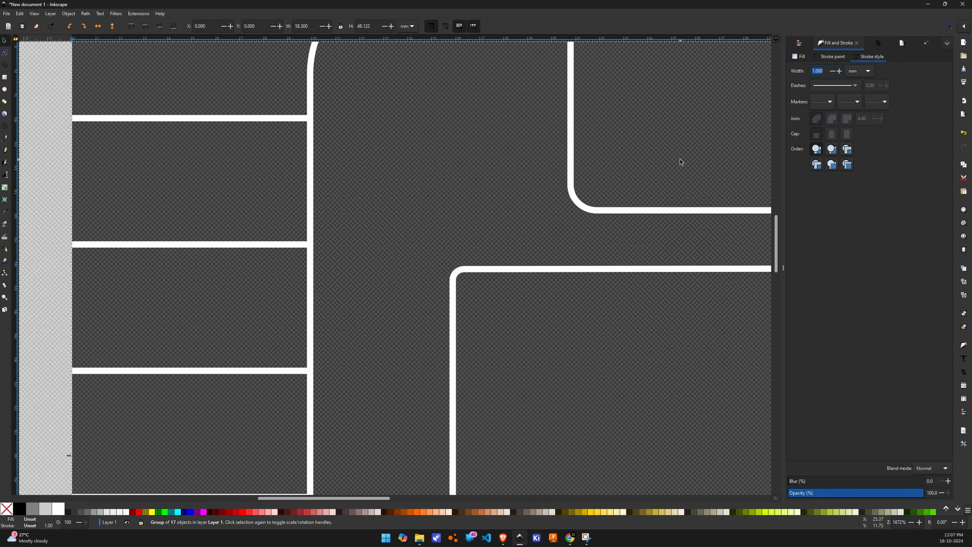
{"action": "scroll", "coordinate": [499, 180], "scroll_direction": "down", "scroll_amount": 1, "text": "ctrl"}
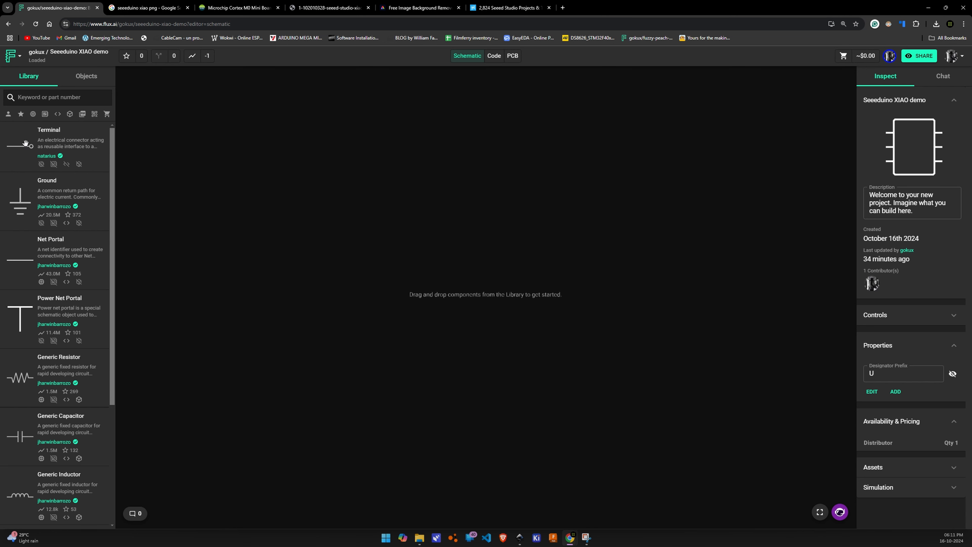
Place a Terminal in the Seeeduino XIAO demo schematic and paste copies below it to form a column of seven
{"action": "left_click_drag", "start_coordinate": [27, 146], "coordinate": [398, 219]}
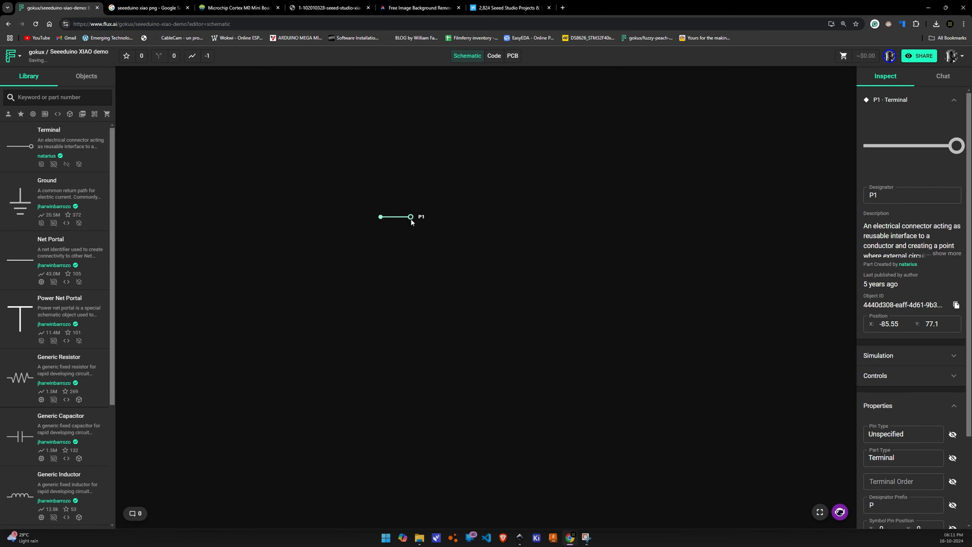
{"action": "key", "text": "ctrl+v"}
{"action": "key", "text": "ctrl+v"}
{"action": "key", "text": "ctrl+v"}
{"action": "key", "text": "ctrl+v"}
{"action": "key", "text": "ctrl+v"}
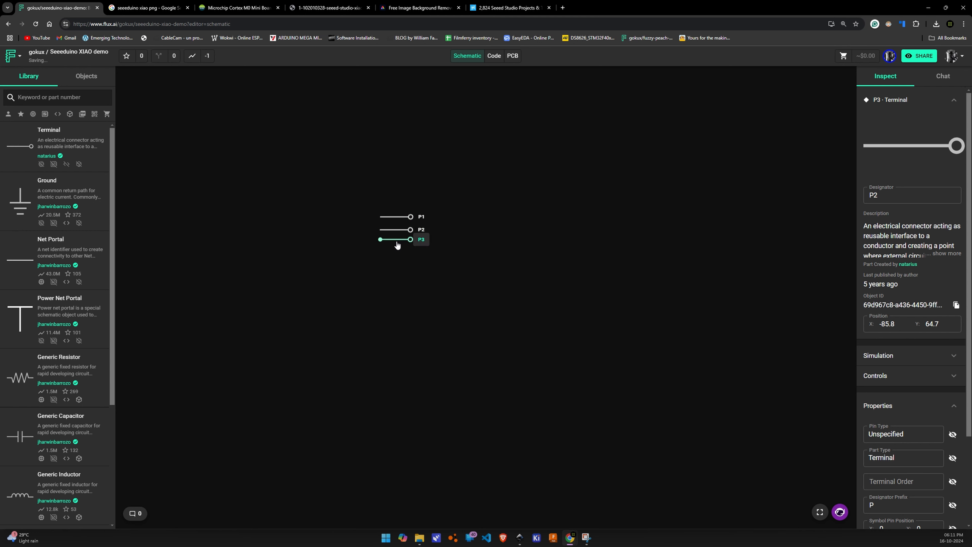
{"action": "key", "text": "ctrl+v"}
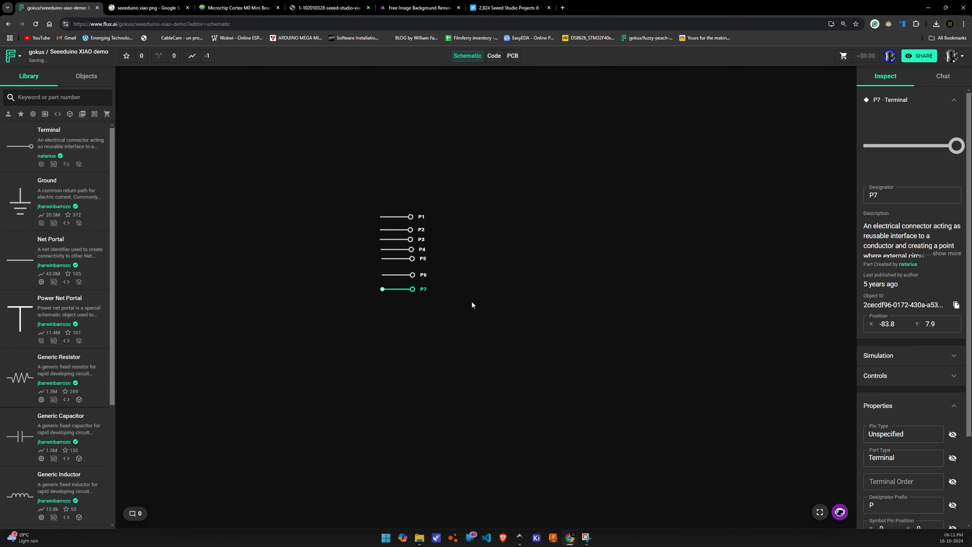
Paste seven more terminals to form a second column beside the first one
{"action": "key", "text": "ctrl+v"}
{"action": "key", "text": "ctrl+v"}
{"action": "key", "text": "ctrl+v"}
{"action": "key", "text": "ctrl+v"}
{"action": "key", "text": "ctrl+v"}
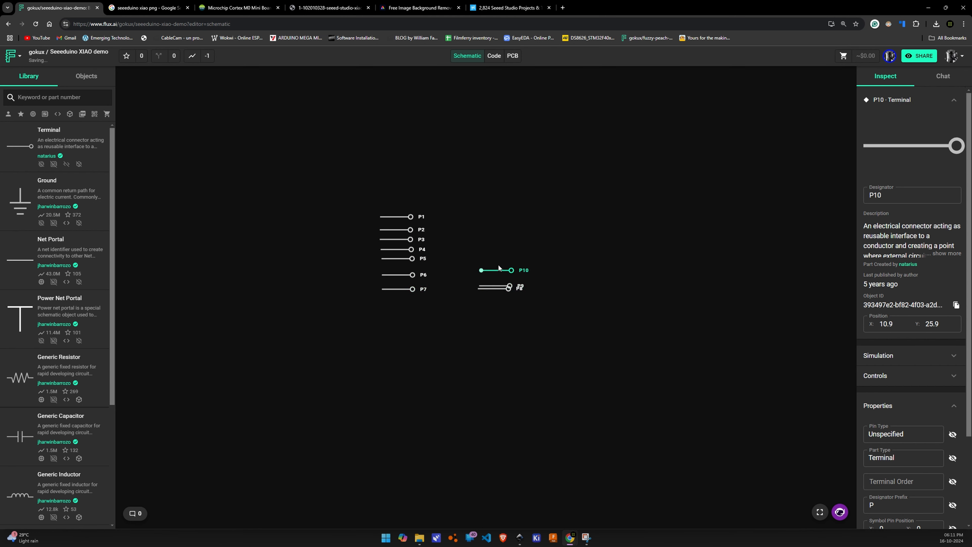
{"action": "key", "text": "ctrl+v"}
{"action": "key", "text": "ctrl+v"}
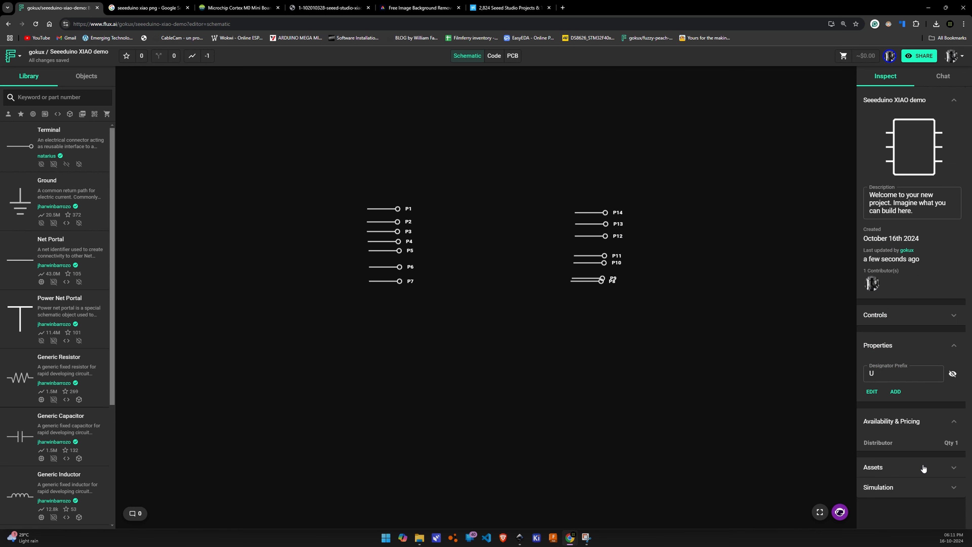
Add the seeed SVG file to the project's assets as its symbol
{"action": "left_click", "coordinate": [923, 468]}
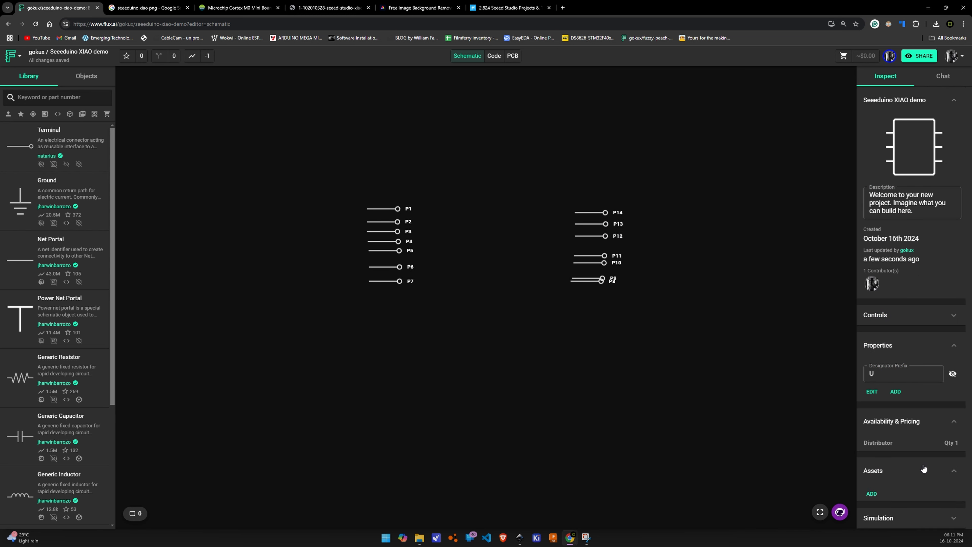
{"action": "left_click", "coordinate": [872, 494]}
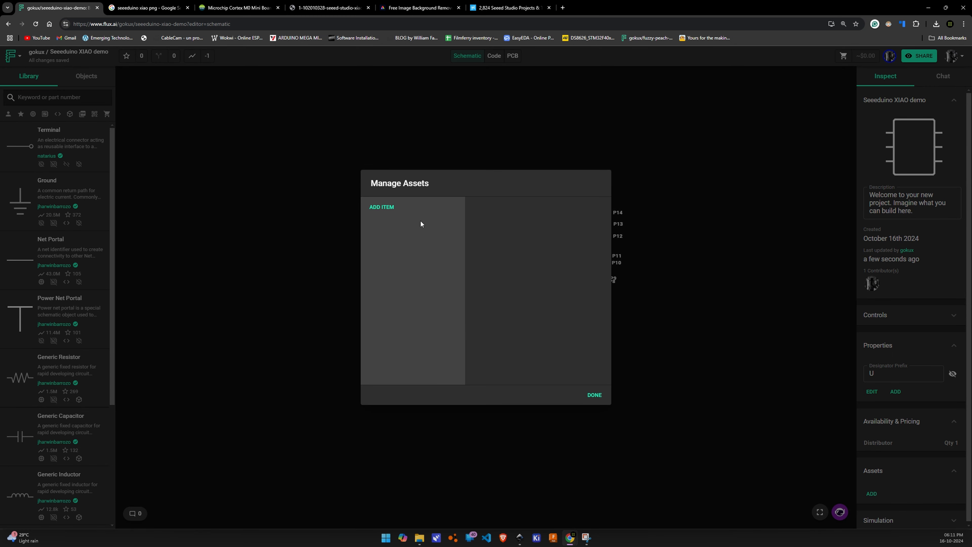
{"action": "left_click", "coordinate": [381, 207]}
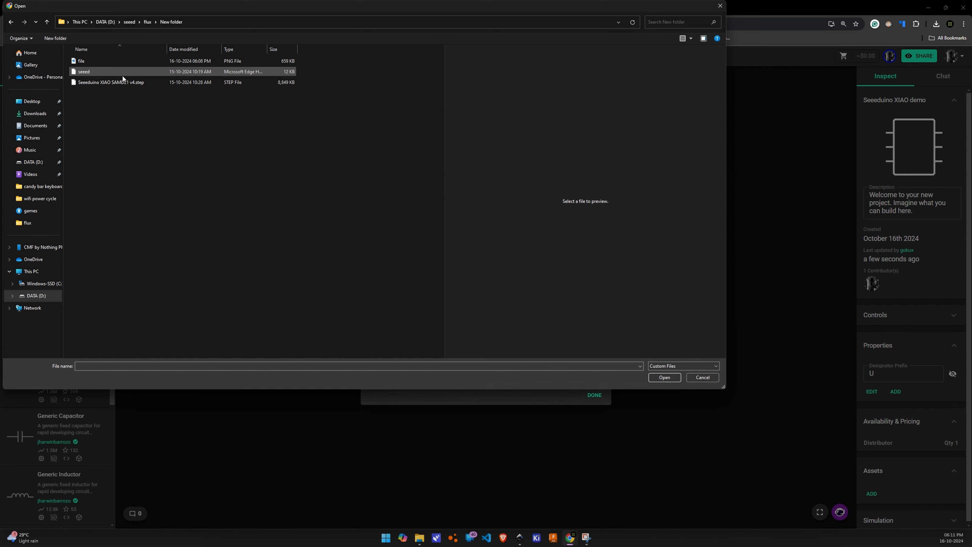
{"action": "left_click", "coordinate": [122, 75]}
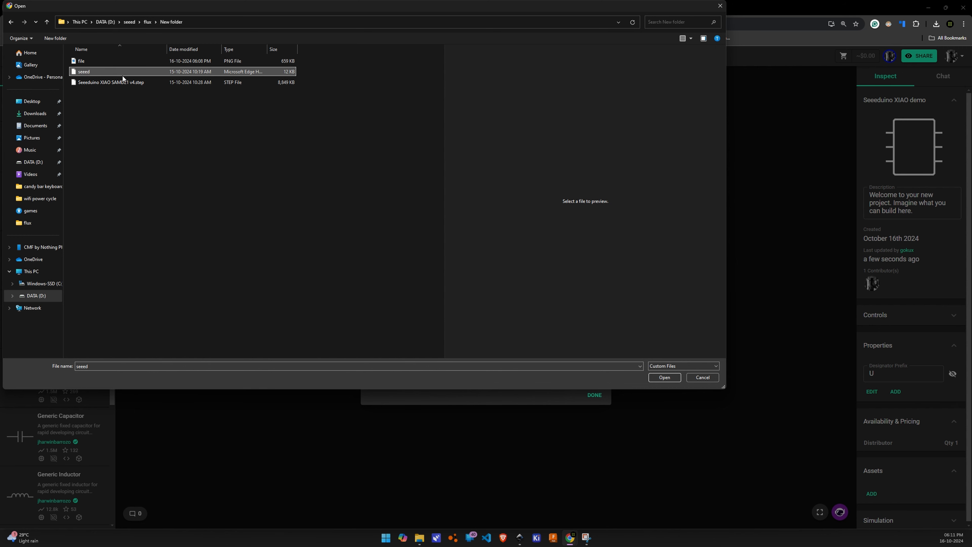
{"action": "left_click", "coordinate": [664, 377]}
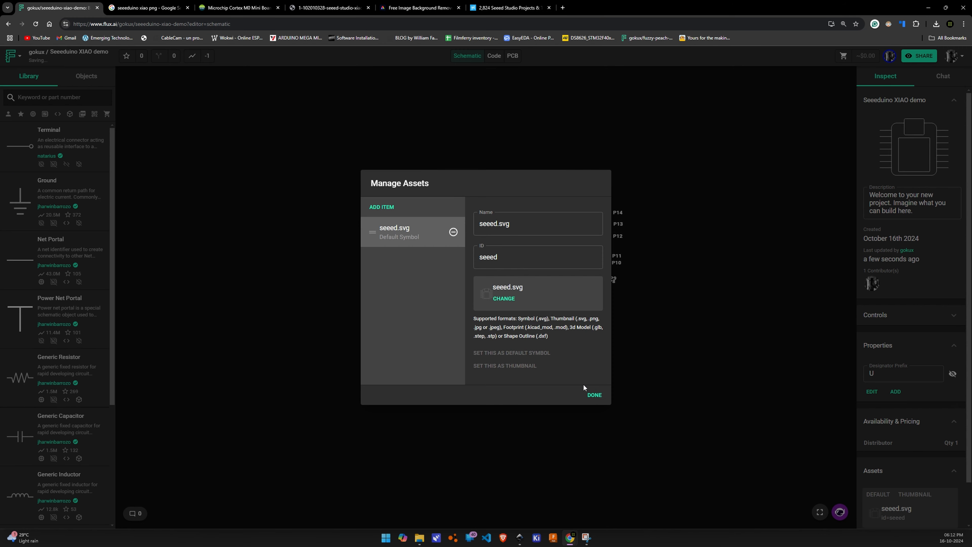
{"action": "left_click", "coordinate": [595, 395]}
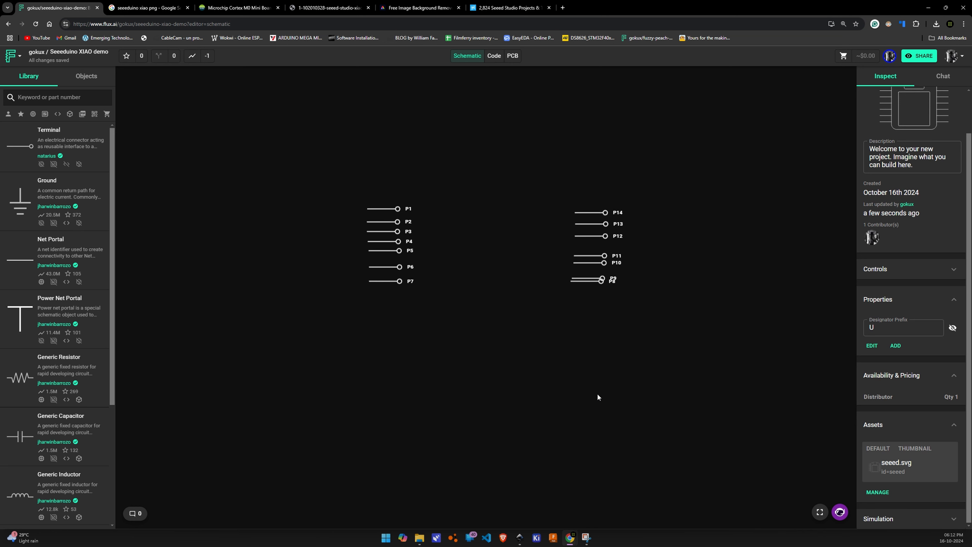
Publish the changes of the Seeeduino XIAO demo project without notes
{"action": "scroll", "coordinate": [608, 278], "scroll_direction": "up", "scroll_amount": 5}
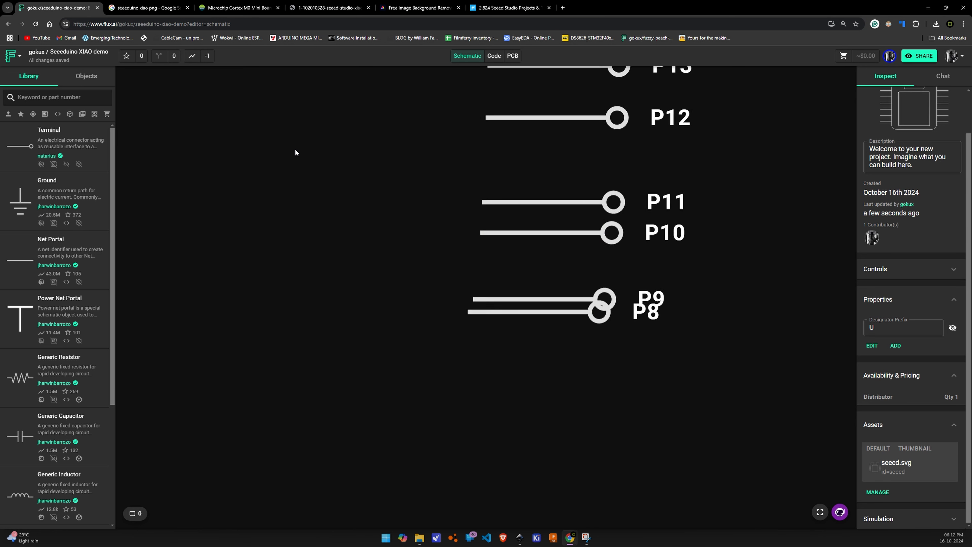
{"action": "scroll", "coordinate": [299, 154], "scroll_direction": "down", "scroll_amount": 5}
{"action": "scroll", "coordinate": [299, 156], "scroll_direction": "down", "scroll_amount": 1}
{"action": "left_click_drag", "start_coordinate": [335, 166], "coordinate": [414, 259]}
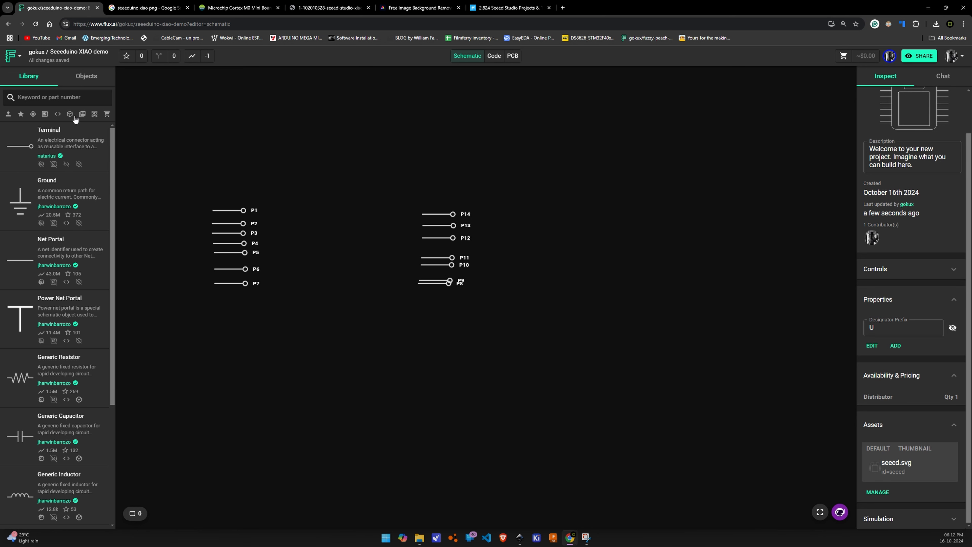
{"action": "left_click", "coordinate": [15, 56]}
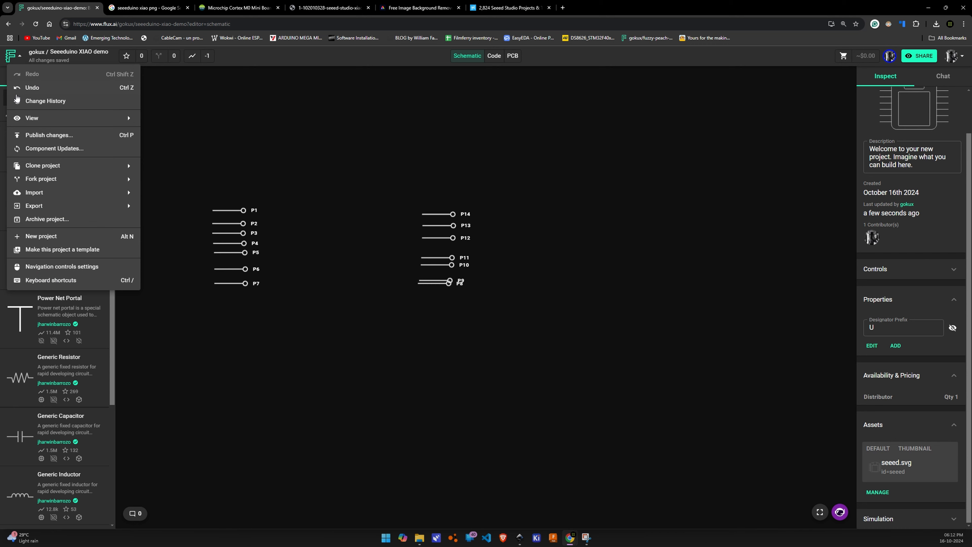
{"action": "left_click", "coordinate": [105, 136]}
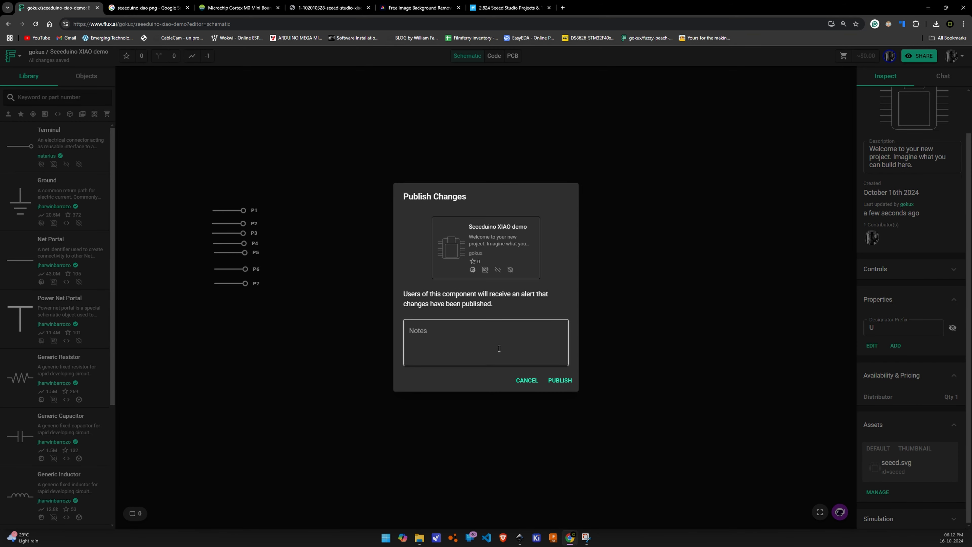
{"action": "left_click", "coordinate": [554, 381]}
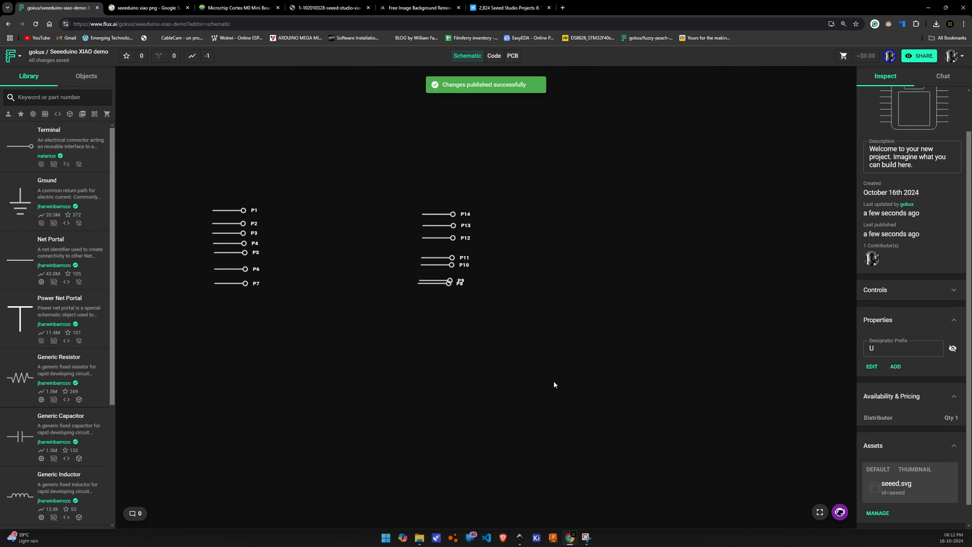
Place the published Seeeduino XIAO demo component from the own parts library in the Reasonable Plum Tricorder schematic
{"action": "left_click_drag", "start_coordinate": [520, 281], "coordinate": [552, 301]}
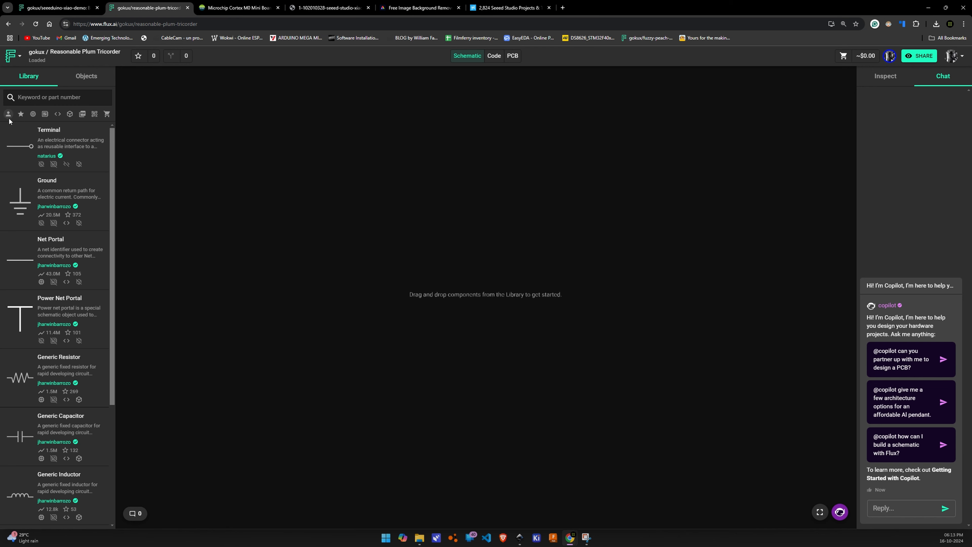
{"action": "left_click", "coordinate": [9, 116]}
{"action": "scroll", "coordinate": [32, 169], "scroll_direction": "down", "scroll_amount": 5}
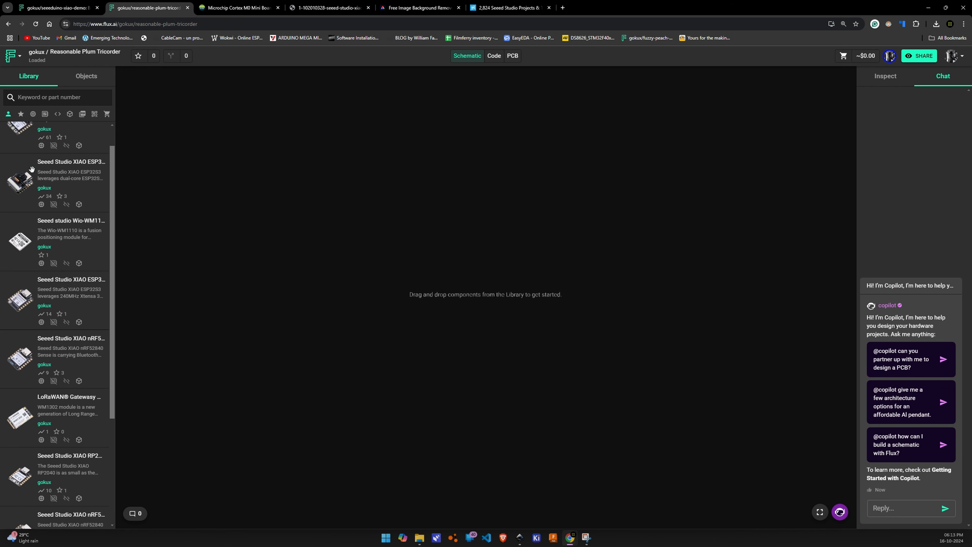
{"action": "scroll", "coordinate": [31, 169], "scroll_direction": "down", "scroll_amount": 15}
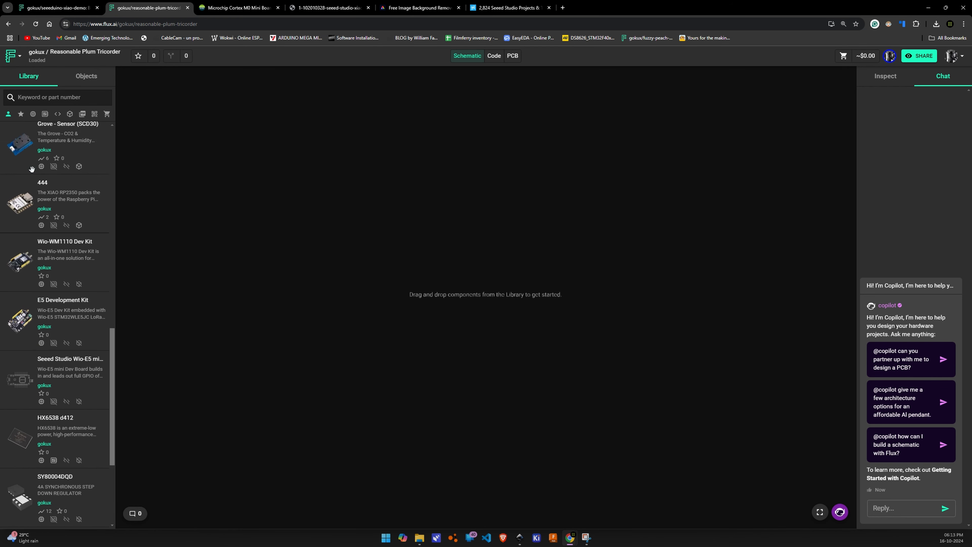
{"action": "left_click_drag", "start_coordinate": [33, 171], "coordinate": [514, 226]}
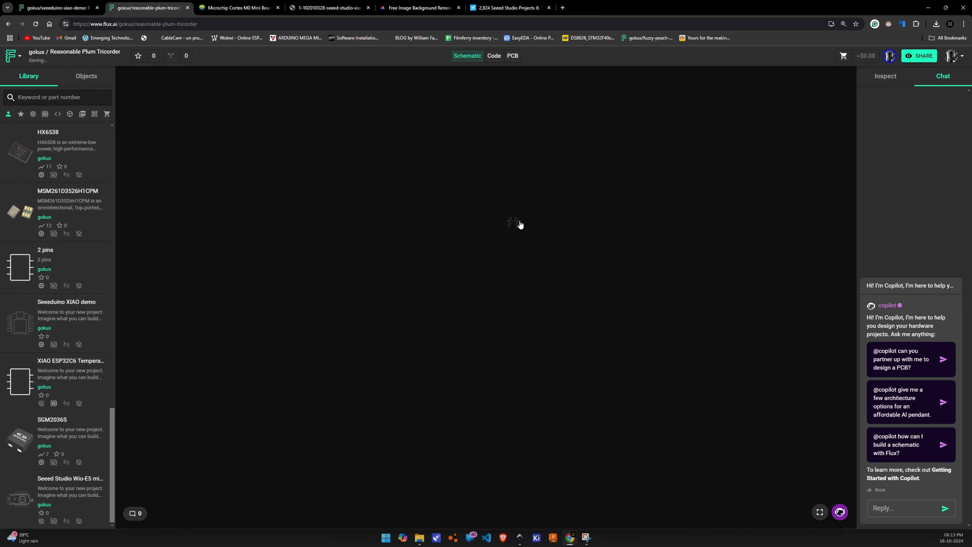
{"action": "scroll", "coordinate": [519, 225], "scroll_direction": "up", "scroll_amount": 15}
{"action": "scroll", "coordinate": [519, 225], "scroll_direction": "down", "scroll_amount": 6}
{"action": "left_click_drag", "start_coordinate": [393, 254], "coordinate": [436, 251]}
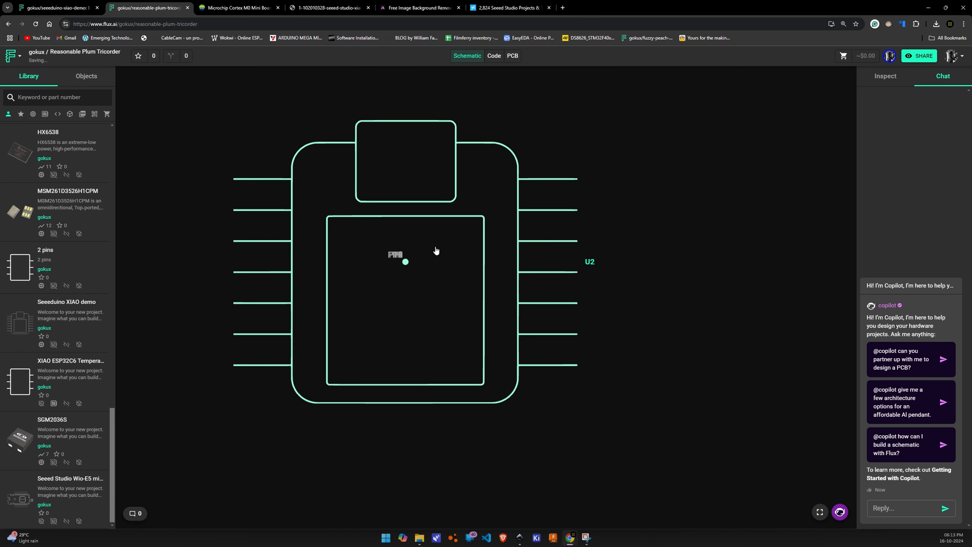
Set the Seeeduino XIAO demo component's position to X 0, Y 0
{"action": "left_click", "coordinate": [678, 207]}
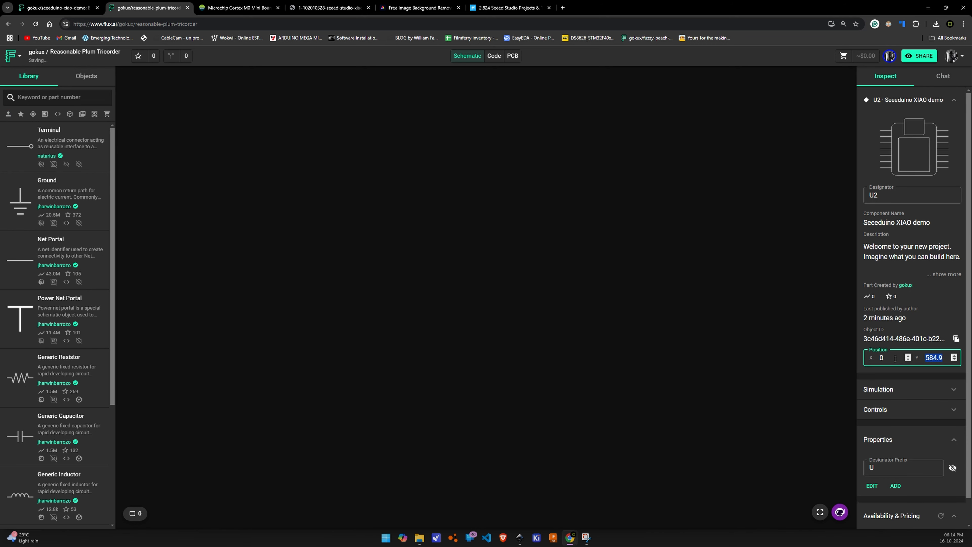
{"action": "type", "text": "0"}
{"action": "left_click", "coordinate": [750, 306]}
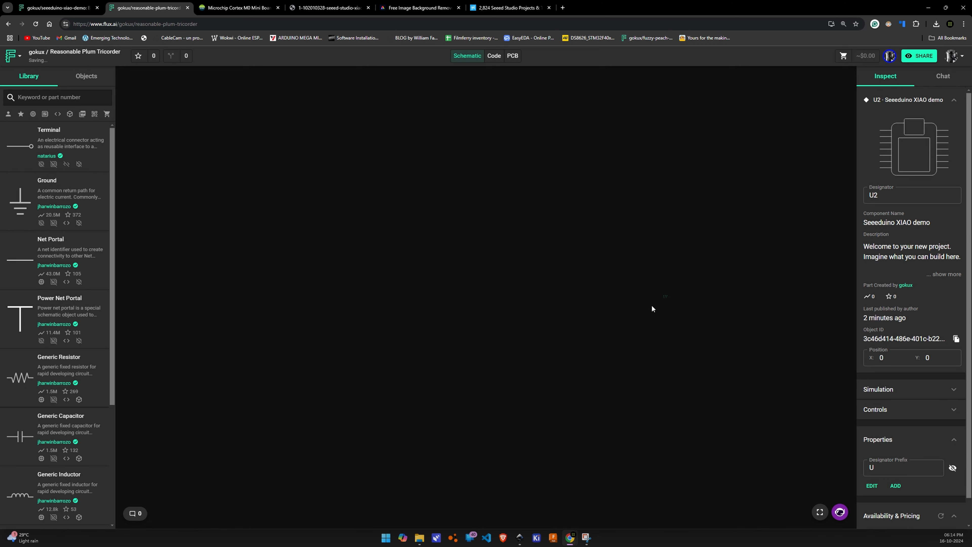
Place a terminal on the symbol's first left pin in Reasonable Plum Tricorder and align it at X -108.55, Y 52.8
{"action": "left_click_drag", "start_coordinate": [22, 149], "coordinate": [326, 210]}
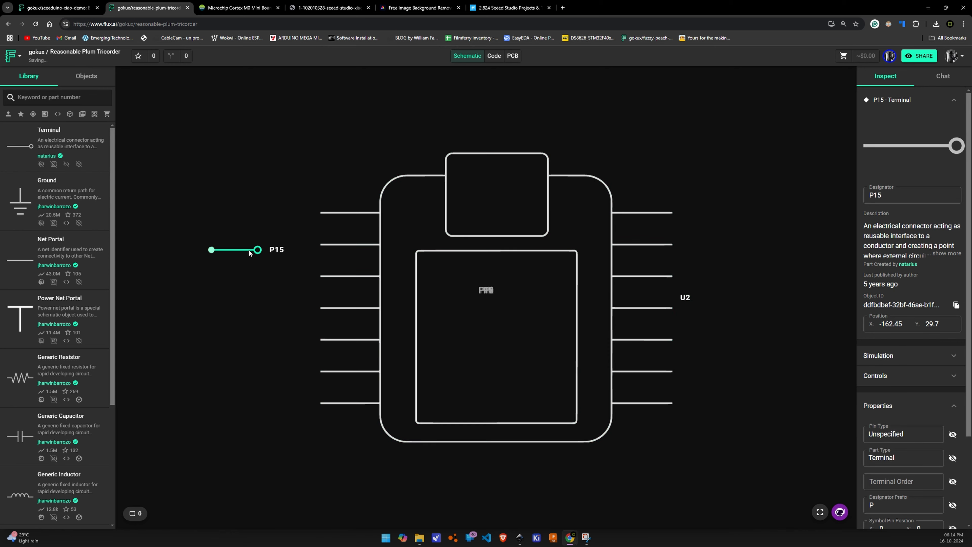
{"action": "scroll", "coordinate": [249, 251], "scroll_direction": "up", "scroll_amount": 3}
{"action": "scroll", "coordinate": [247, 252], "scroll_direction": "down", "scroll_amount": 5}
{"action": "scroll", "coordinate": [321, 218], "scroll_direction": "up", "scroll_amount": 5}
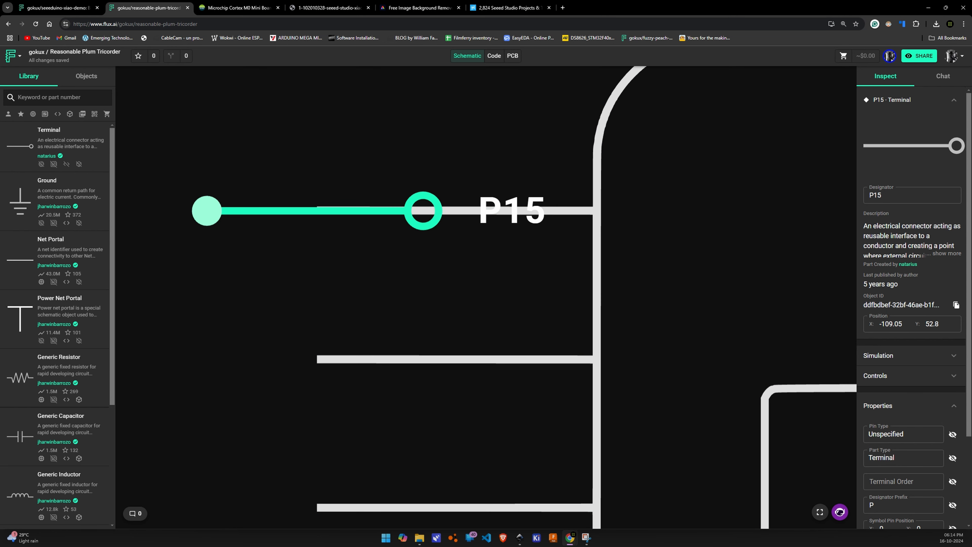
{"action": "scroll", "coordinate": [409, 293], "scroll_direction": "down", "scroll_amount": 2}
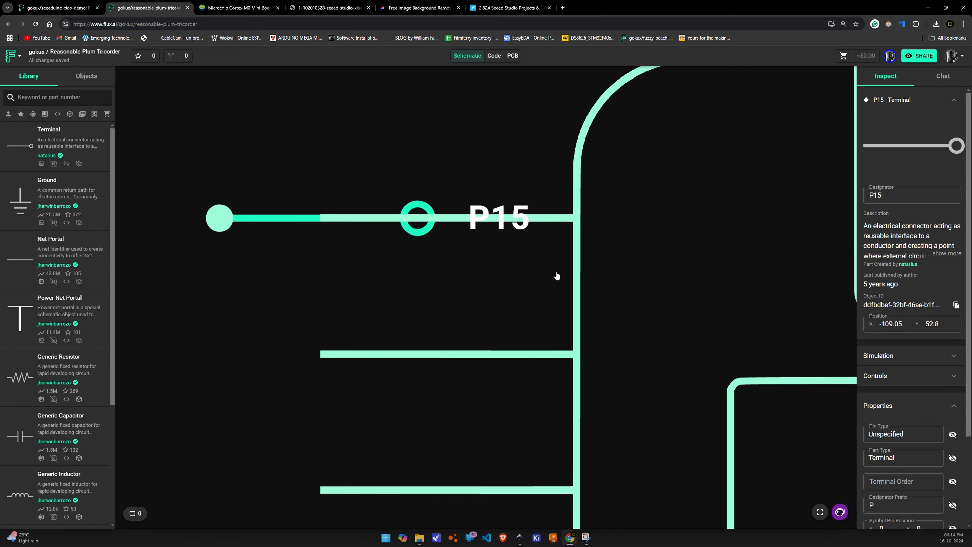
{"action": "scroll", "coordinate": [560, 276], "scroll_direction": "down", "scroll_amount": 3}
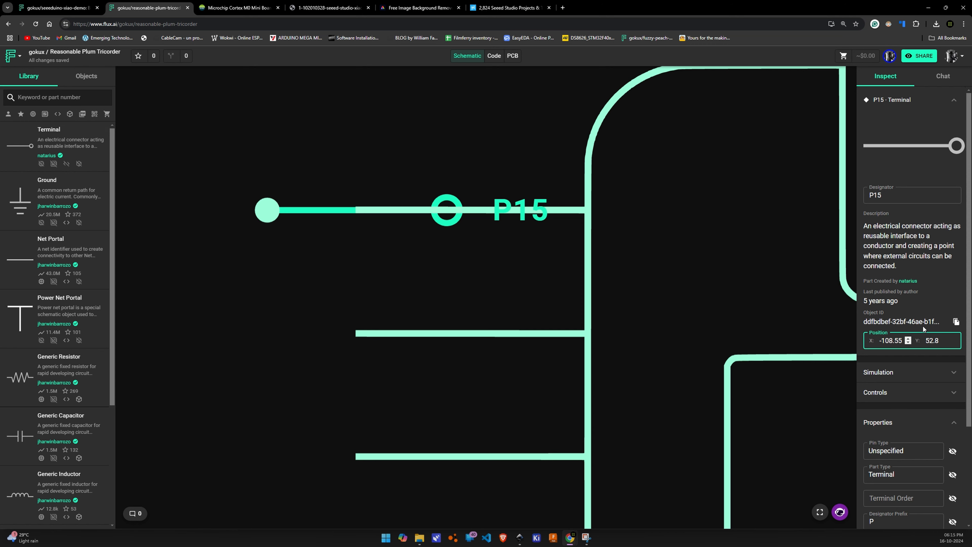
Copy terminal P15's position into terminal P1's symbol pin position in the Seeeduino XIAO demo project, with X -108.55
{"action": "scroll", "coordinate": [888, 299], "scroll_direction": "down", "scroll_amount": 2}
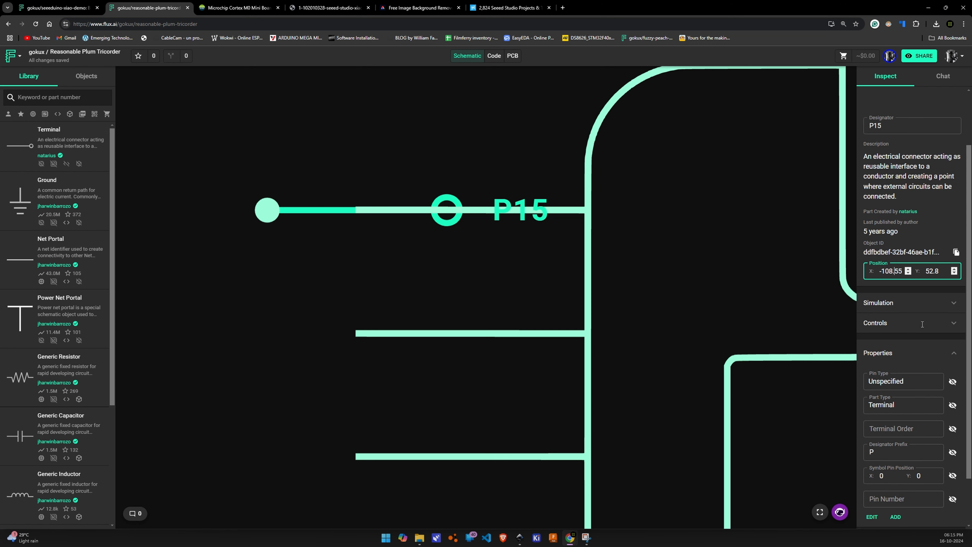
{"action": "double_click", "coordinate": [902, 265]}
{"action": "key", "text": "ctrl+c"}
{"action": "key", "text": "ctrl+v"}
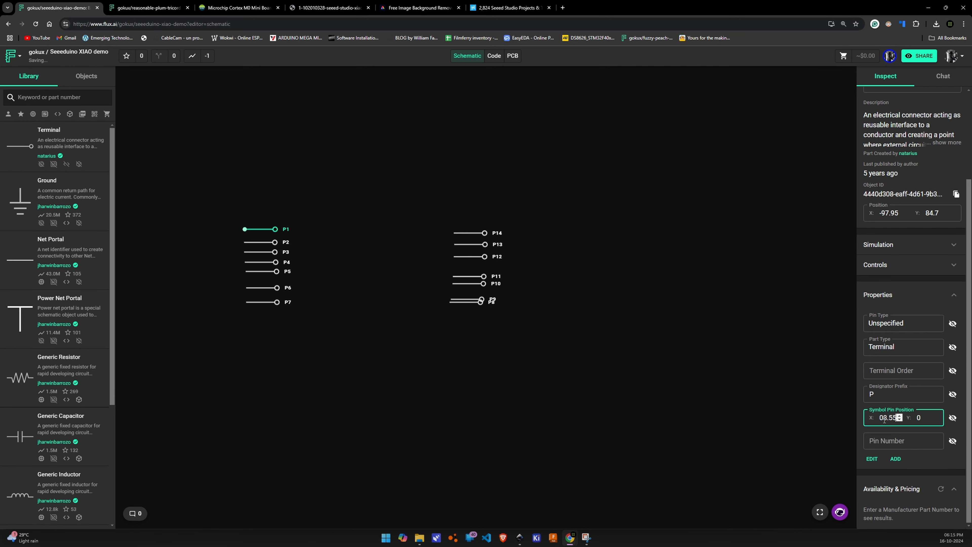
{"action": "left_click", "coordinate": [929, 421]}
{"action": "key", "text": "ctrl+v"}
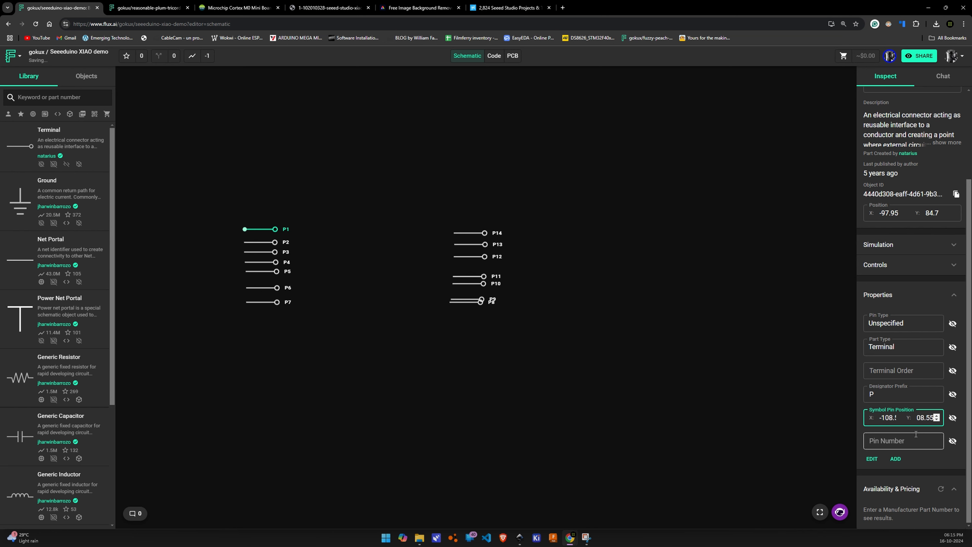
{"action": "left_click", "coordinate": [912, 445]}
{"action": "scroll", "coordinate": [912, 345], "scroll_direction": "up", "scroll_amount": 3}
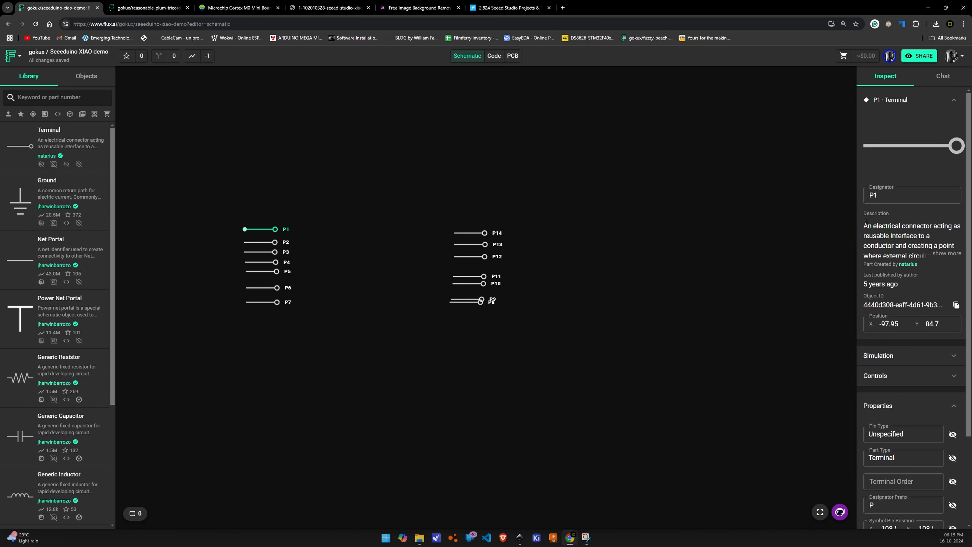
Rename terminal P1 as D0
{"action": "double_click", "coordinate": [886, 194]}
{"action": "type", "text": "D0"}
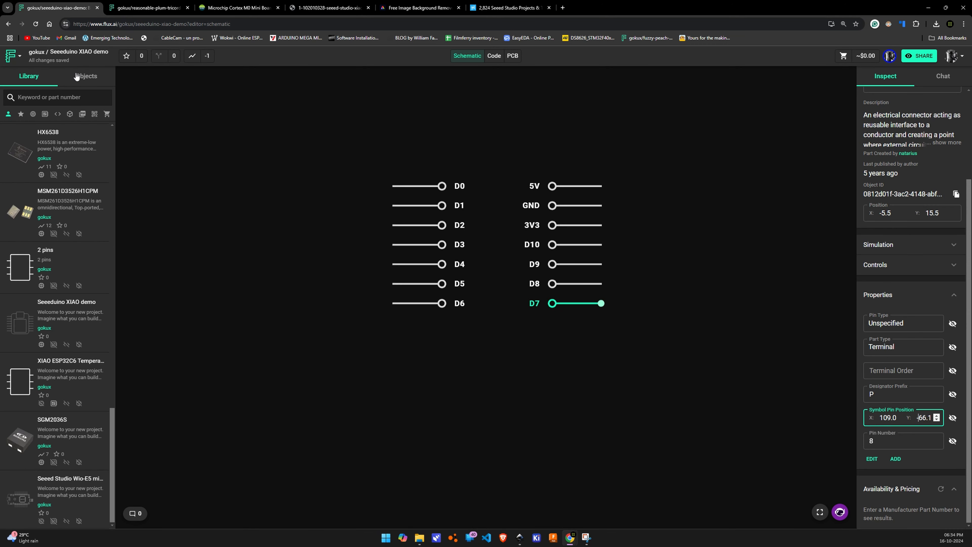
Publish the terminal changes of the Seeeduino XIAO demo project without notes
{"action": "left_click", "coordinate": [23, 57]}
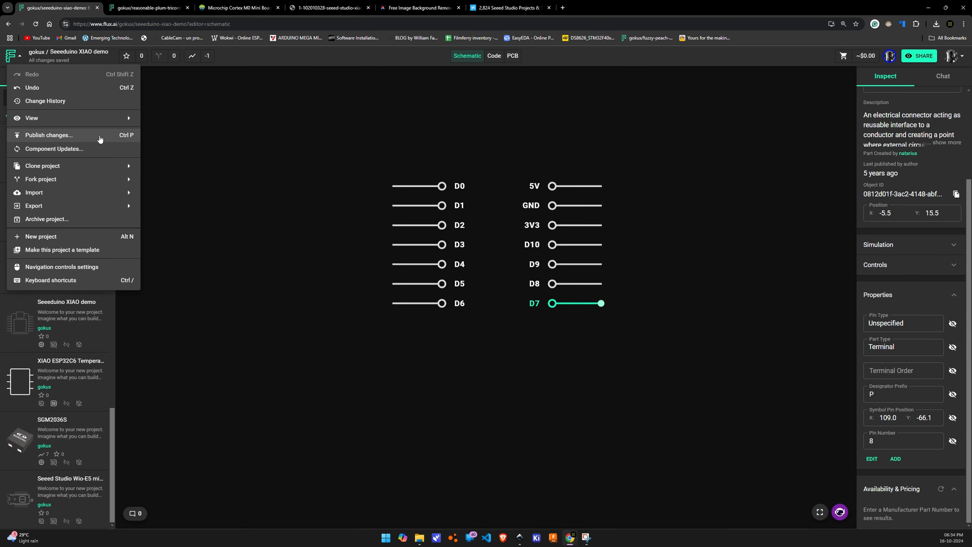
{"action": "left_click", "coordinate": [45, 121]}
{"action": "left_click", "coordinate": [560, 379]}
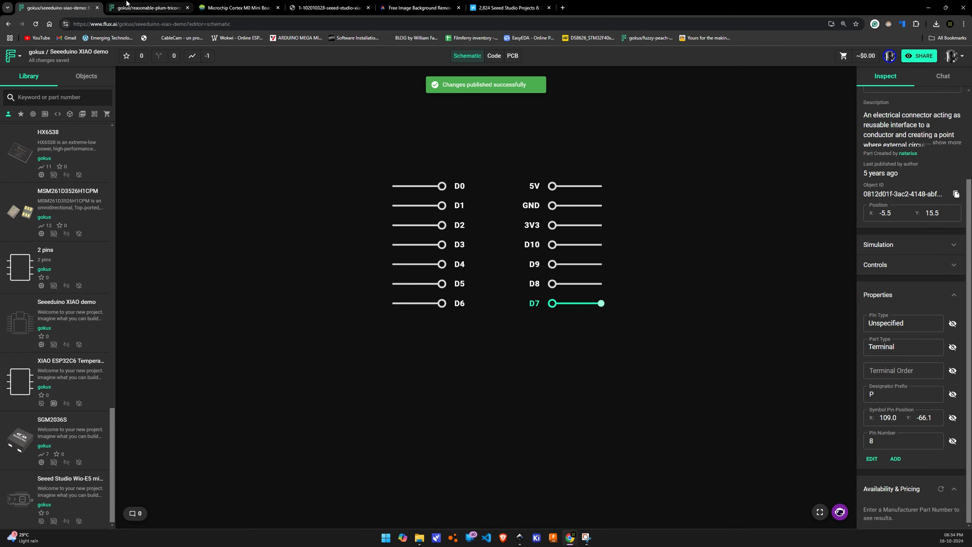
Update the Seeeduino XIAO demo component in the Reasonable Plum Tricorder project to its newly published version
{"action": "left_click", "coordinate": [145, 7]}
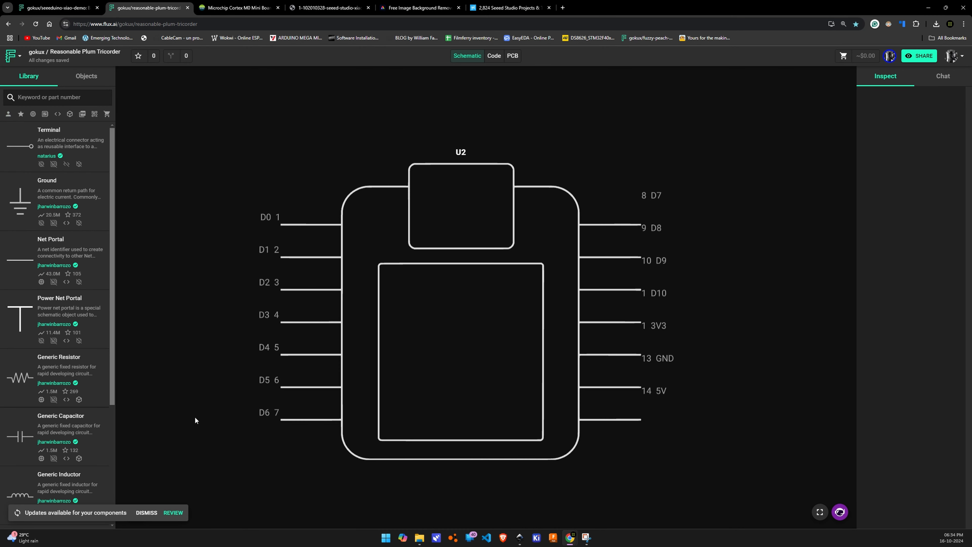
{"action": "left_click", "coordinate": [173, 513]}
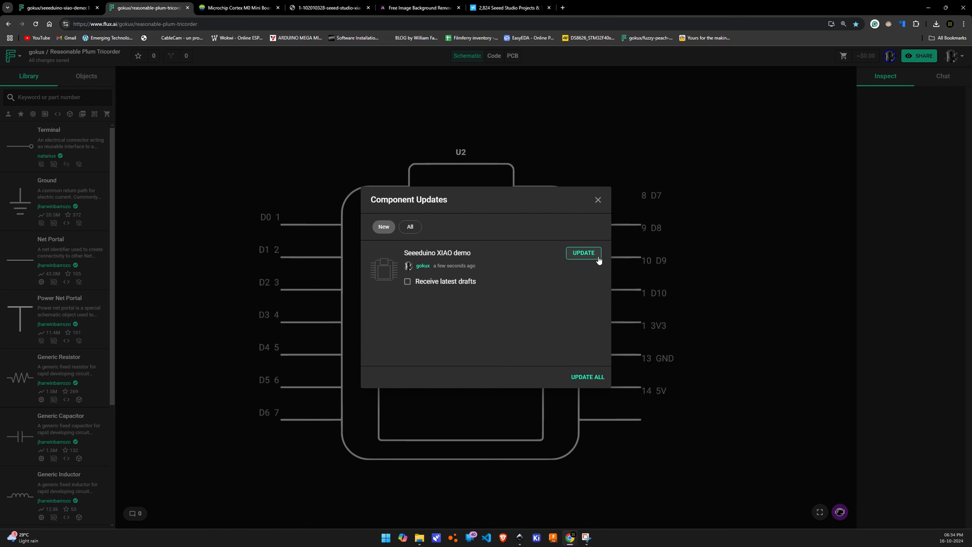
{"action": "left_click", "coordinate": [582, 254]}
Inspect the updated component's terminal alignment and move component U2 to about X 105.2, Y -33.7 in the schematic
{"action": "scroll", "coordinate": [556, 288], "scroll_direction": "down", "scroll_amount": 5}
{"action": "scroll", "coordinate": [554, 293], "scroll_direction": "up", "scroll_amount": 10}
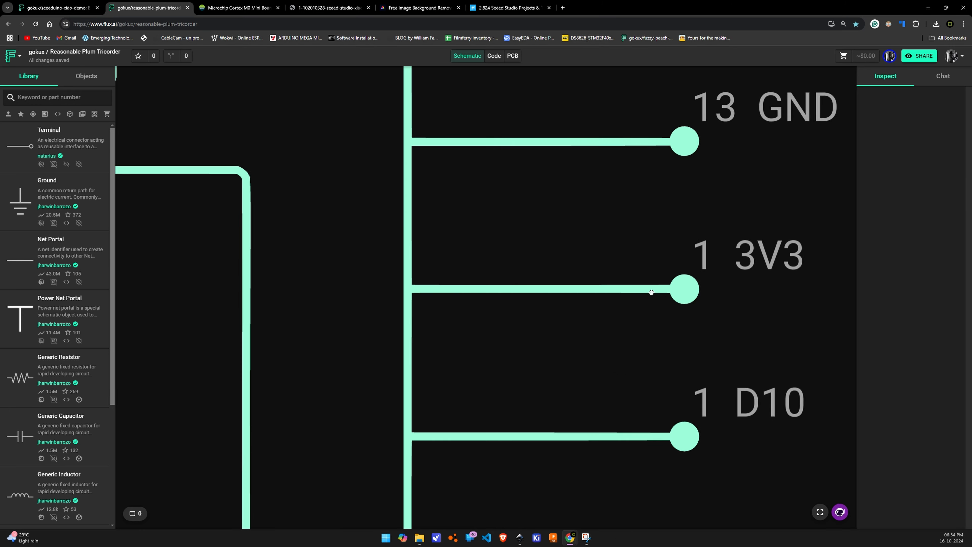
{"action": "scroll", "coordinate": [504, 281], "scroll_direction": "down", "scroll_amount": 5}
{"action": "scroll", "coordinate": [461, 293], "scroll_direction": "up", "scroll_amount": 4}
{"action": "left_click", "coordinate": [460, 293]}
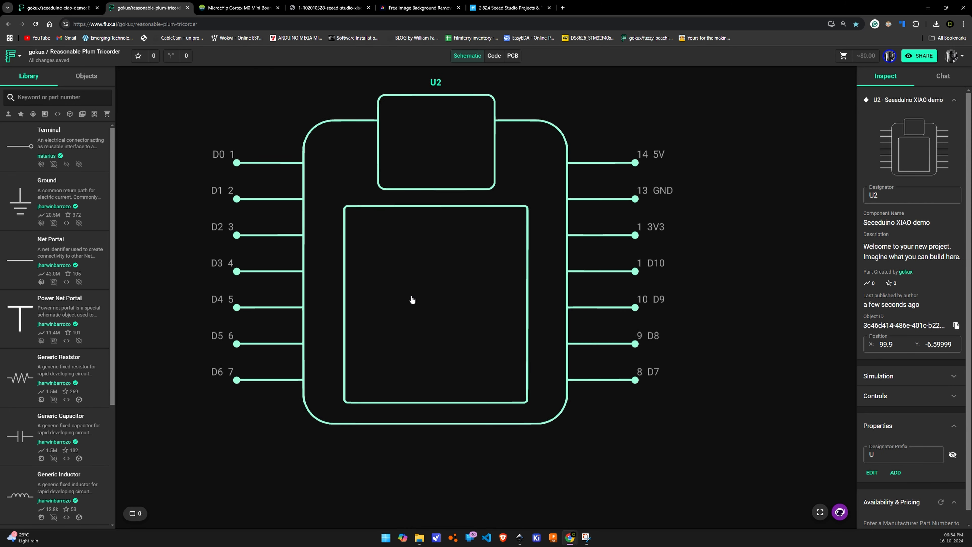
{"action": "scroll", "coordinate": [455, 306], "scroll_direction": "up", "scroll_amount": 1}
{"action": "left_click_drag", "start_coordinate": [456, 306], "coordinate": [412, 281]}
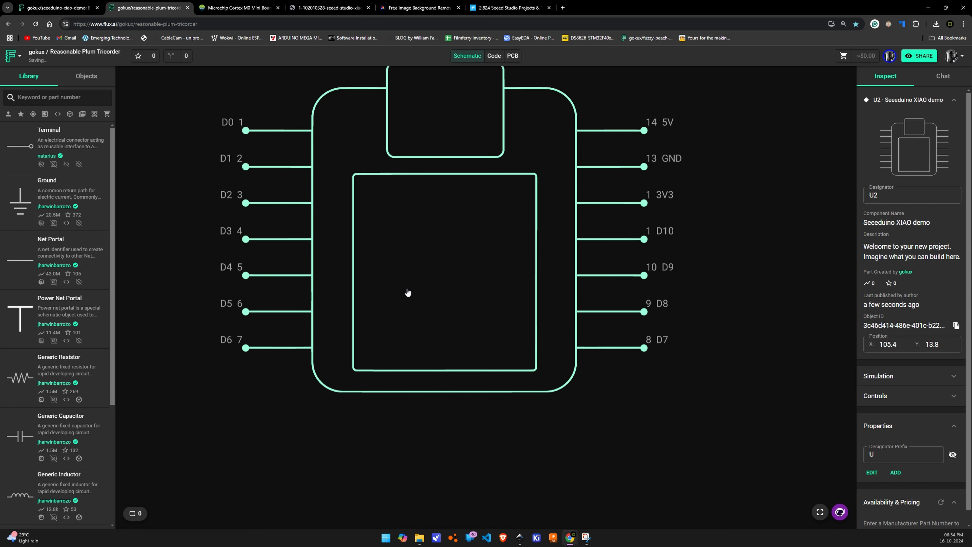
{"action": "scroll", "coordinate": [404, 296], "scroll_direction": "up", "scroll_amount": 3}
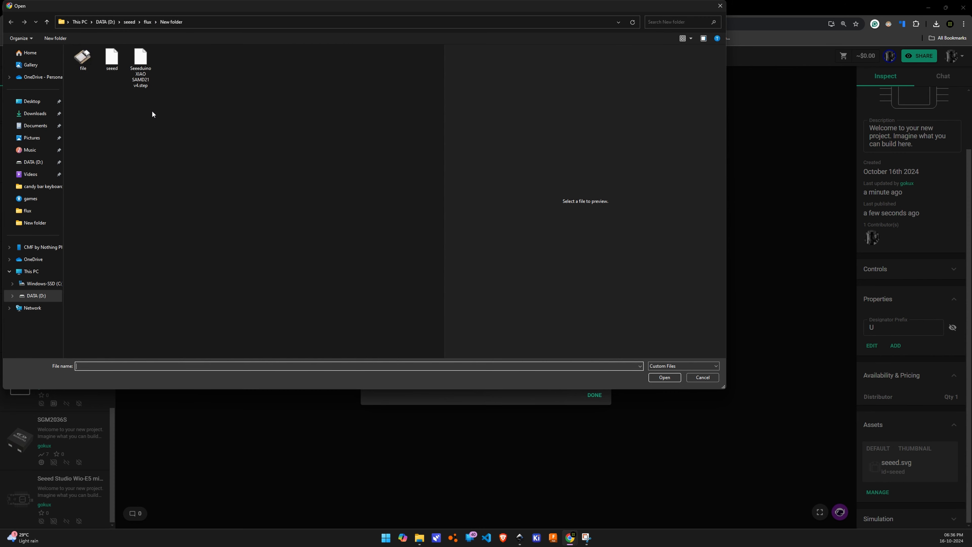
{"action": "scroll", "coordinate": [152, 115], "scroll_direction": "up", "scroll_amount": 5, "text": "ctrl"}
Add file.png to the Seeeduino XIAO demo project's assets and set it as the thumbnail
{"action": "left_click", "coordinate": [153, 114]}
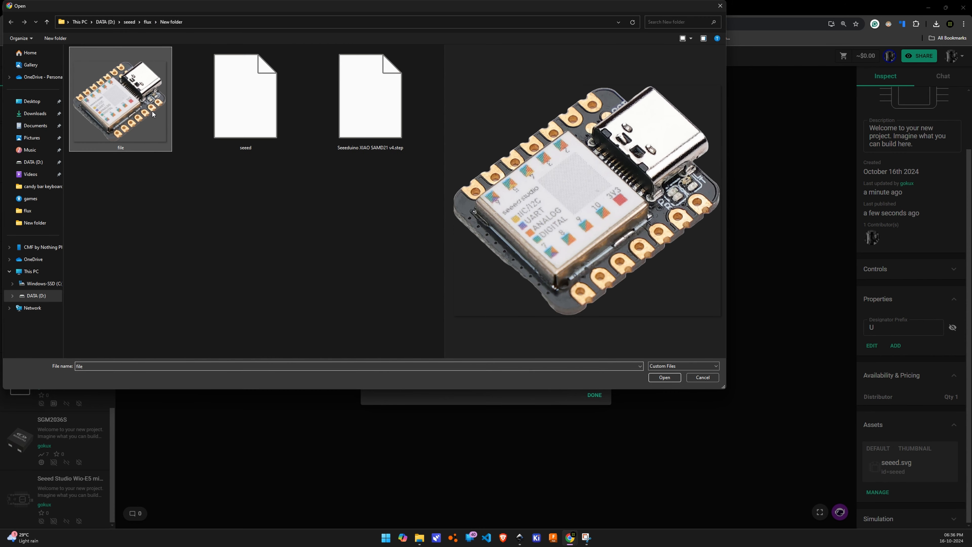
{"action": "left_click", "coordinate": [663, 377]}
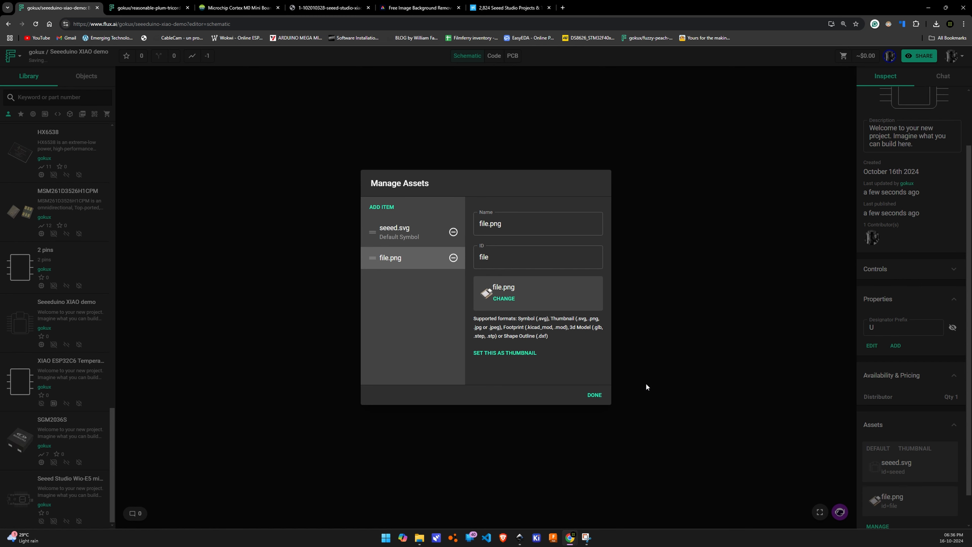
{"action": "left_click", "coordinate": [482, 353]}
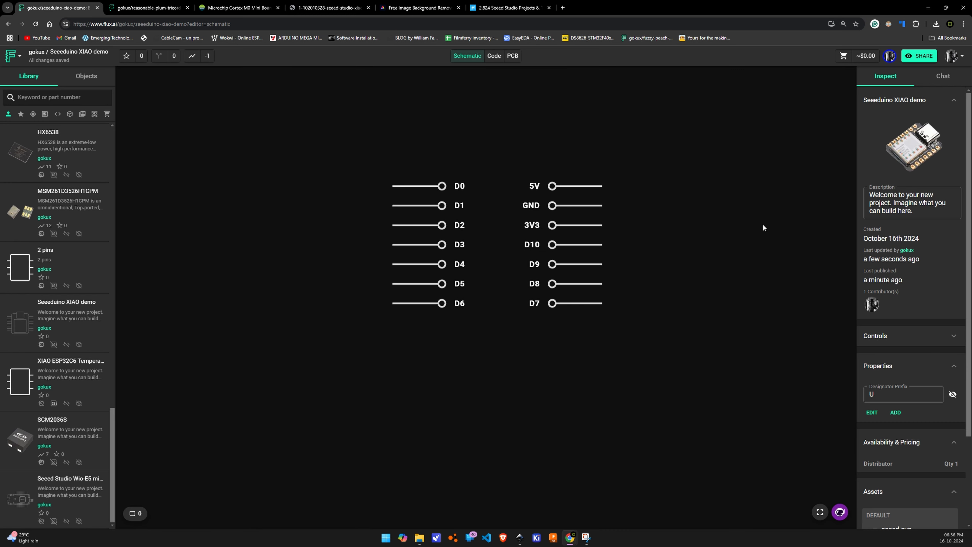
Replace the project's description with the XIAO SAMD21 description copied from the Seeed Studio product page
{"action": "left_click", "coordinate": [228, 9]}
{"action": "left_click_drag", "start_coordinate": [581, 210], "coordinate": [619, 255]}
{"action": "key", "text": "ctrl+c"}
{"action": "left_click", "coordinate": [57, 8]}
{"action": "left_click", "coordinate": [931, 204]}
{"action": "key", "text": "ctrl+a"}
{"action": "key", "text": "ctrl+v"}
Add a Manufacturer Part Number property to the Seeeduino XIAO demo project
{"action": "scroll", "coordinate": [923, 252], "scroll_direction": "down", "scroll_amount": 3}
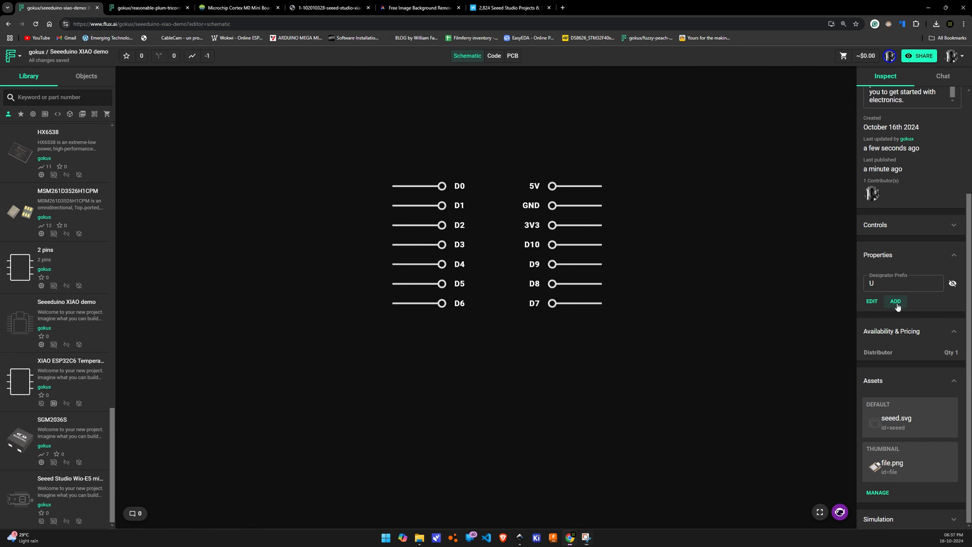
{"action": "left_click", "coordinate": [895, 301]}
{"action": "left_click", "coordinate": [482, 242]}
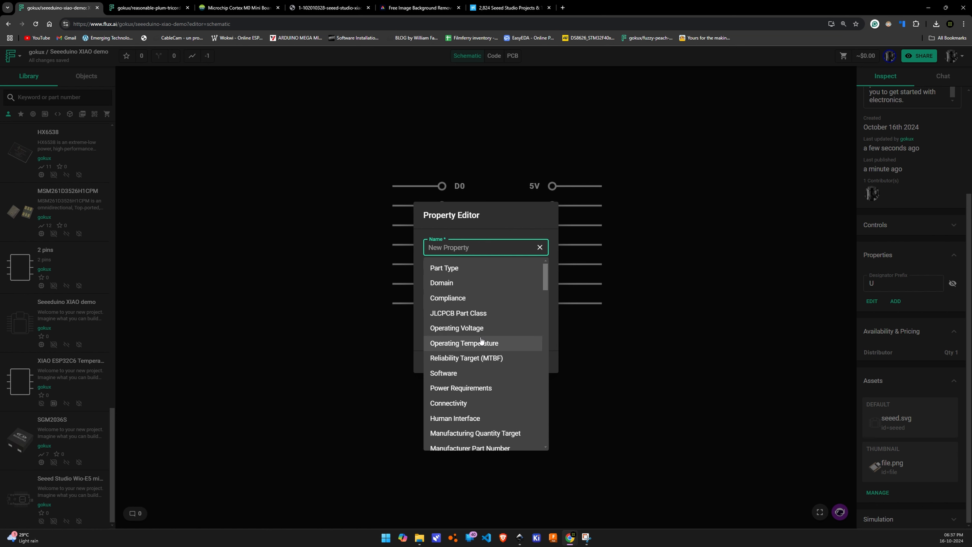
{"action": "scroll", "coordinate": [482, 341], "scroll_direction": "down", "scroll_amount": 3}
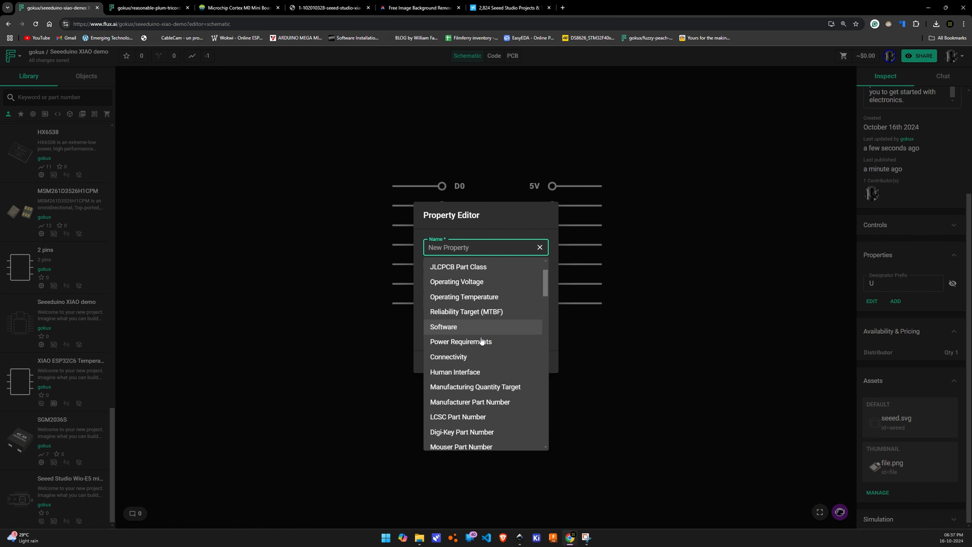
{"action": "scroll", "coordinate": [482, 341], "scroll_direction": "down", "scroll_amount": 1}
{"action": "left_click", "coordinate": [498, 374]}
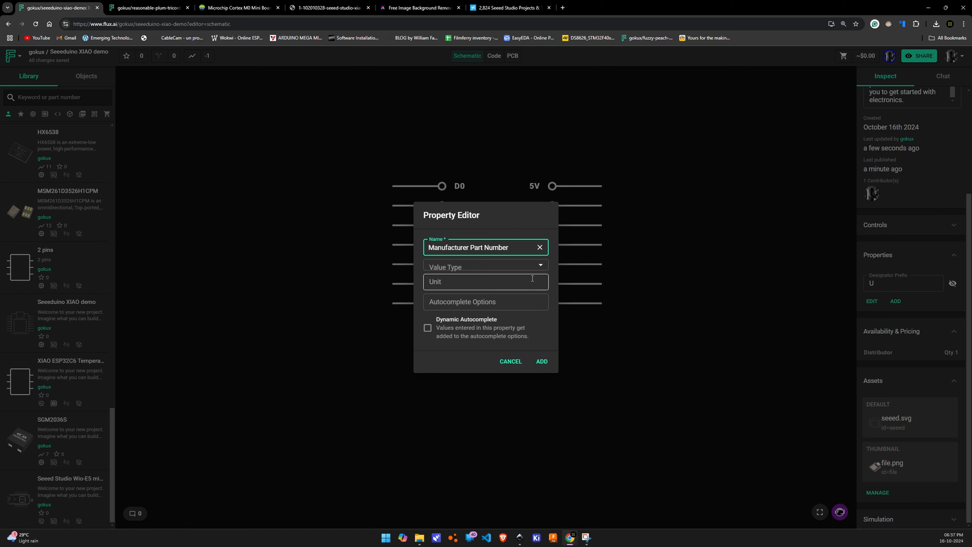
{"action": "left_click", "coordinate": [541, 361]}
Copy the SKU from the Seeed Studio product page and set the Manufacturer Part Number to 102010328
{"action": "key", "text": "ctrl+3"}
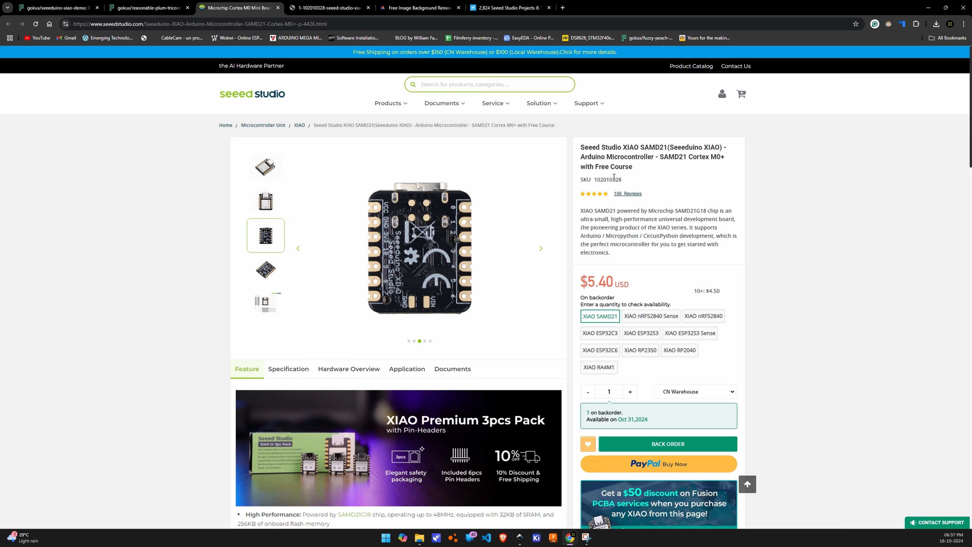
{"action": "left_click", "coordinate": [72, 5]}
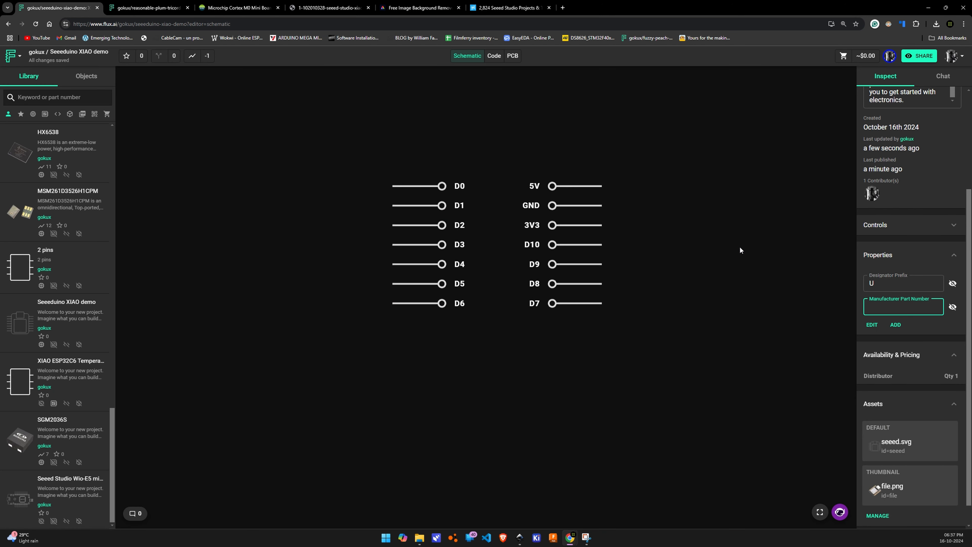
{"action": "type", "text": "102010328"}
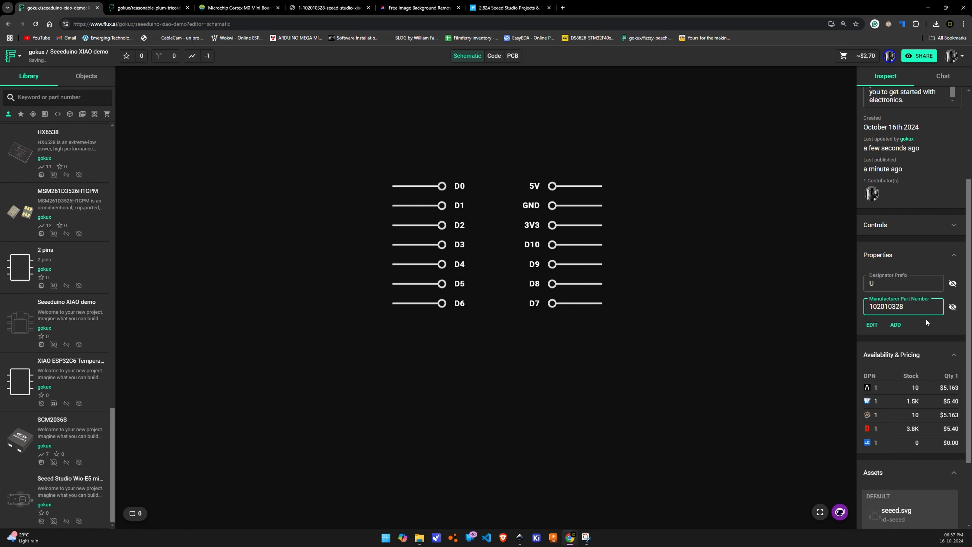
{"action": "left_click", "coordinate": [926, 320]}
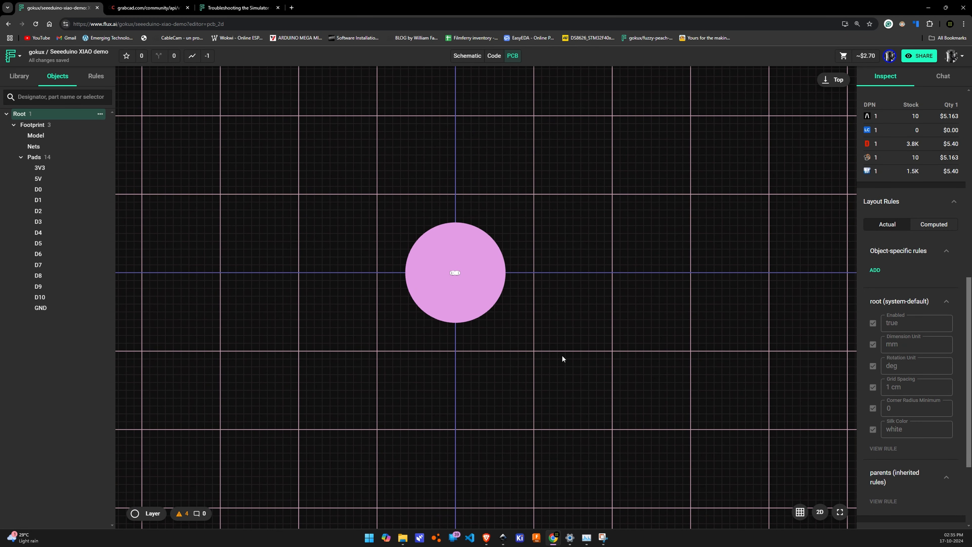
Compare the schematic with the PCB layout and select all 14 stacked footprint pads in the PCB view
{"action": "left_click", "coordinate": [467, 55]}
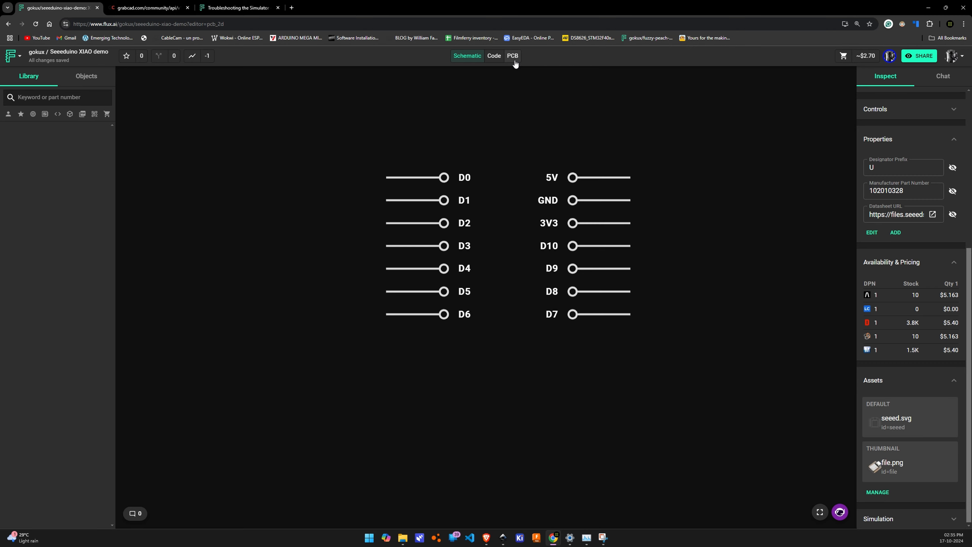
{"action": "left_click", "coordinate": [513, 55]}
{"action": "left_click", "coordinate": [478, 270]}
{"action": "scroll", "coordinate": [477, 271], "scroll_direction": "down", "scroll_amount": 1}
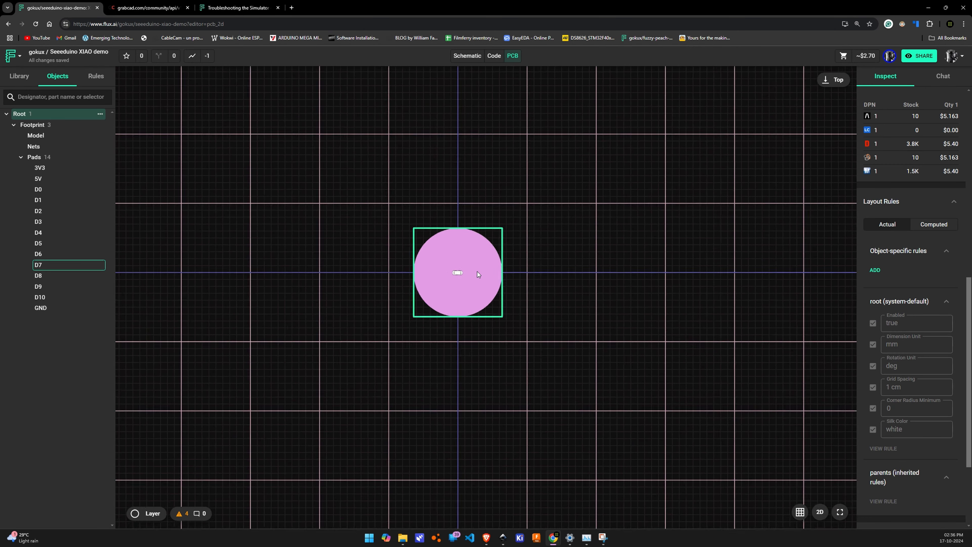
{"action": "scroll", "coordinate": [477, 271], "scroll_direction": "up", "scroll_amount": 4}
{"action": "left_click_drag", "start_coordinate": [478, 271], "coordinate": [398, 222]}
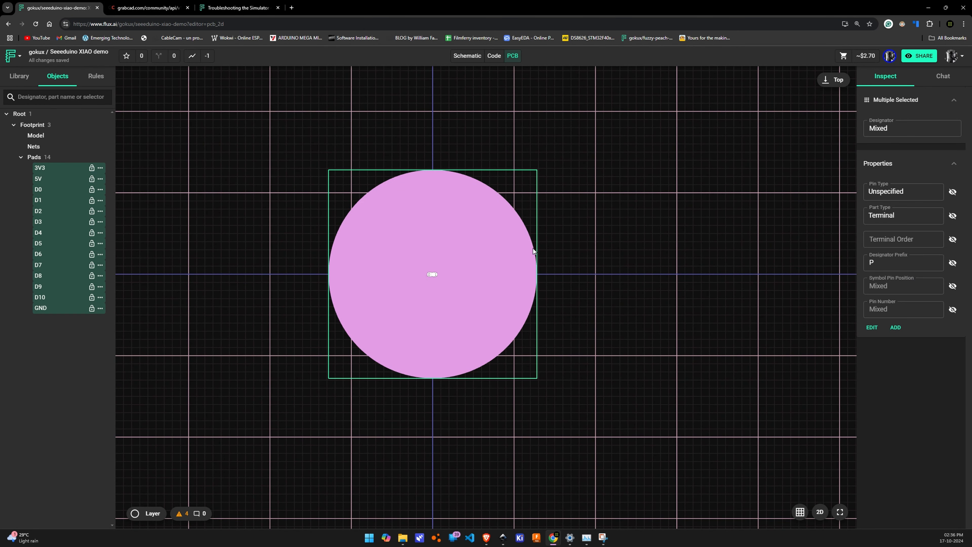
{"action": "scroll", "coordinate": [533, 248], "scroll_direction": "down", "scroll_amount": 8}
{"action": "scroll", "coordinate": [534, 249], "scroll_direction": "up", "scroll_amount": 6}
{"action": "scroll", "coordinate": [533, 249], "scroll_direction": "down", "scroll_amount": 4}
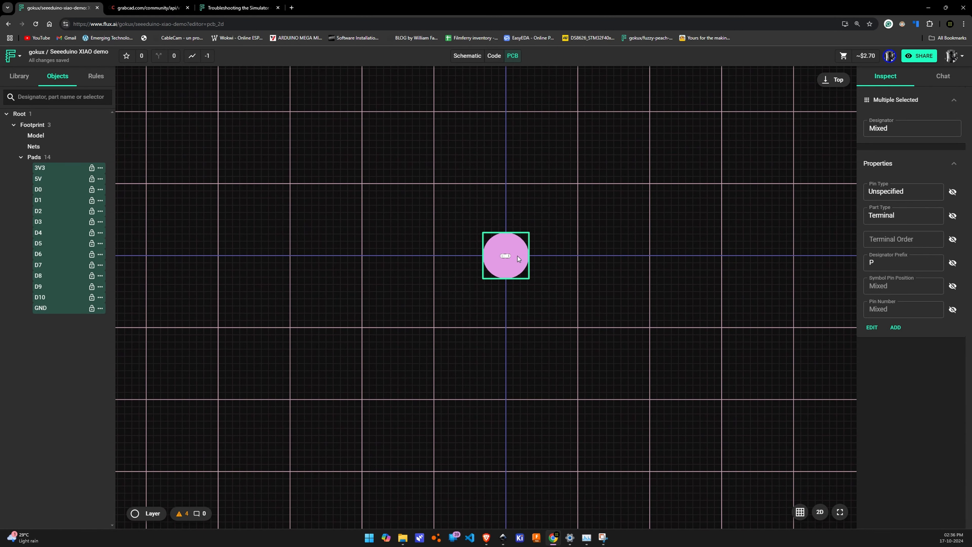
Separate pads from the stack, placing D7 at about 1.19 mm, 0.12 mm and 3V3 at about -6.58 mm, 0.61 mm
{"action": "left_click_drag", "start_coordinate": [518, 257], "coordinate": [556, 260]}
{"action": "left_click", "coordinate": [573, 215]}
{"action": "left_click", "coordinate": [461, 263]}
{"action": "left_click", "coordinate": [459, 246]}
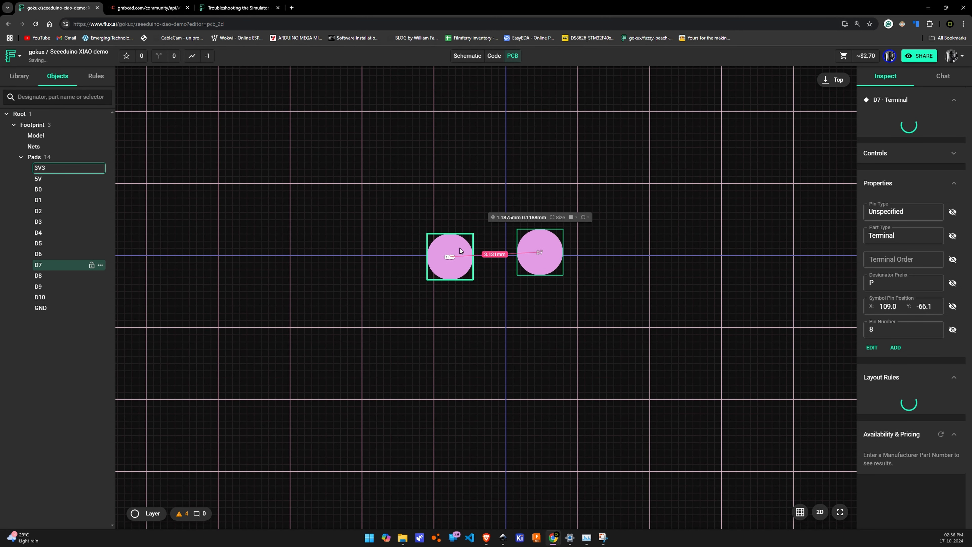
{"action": "left_click_drag", "start_coordinate": [459, 246], "coordinate": [326, 228]}
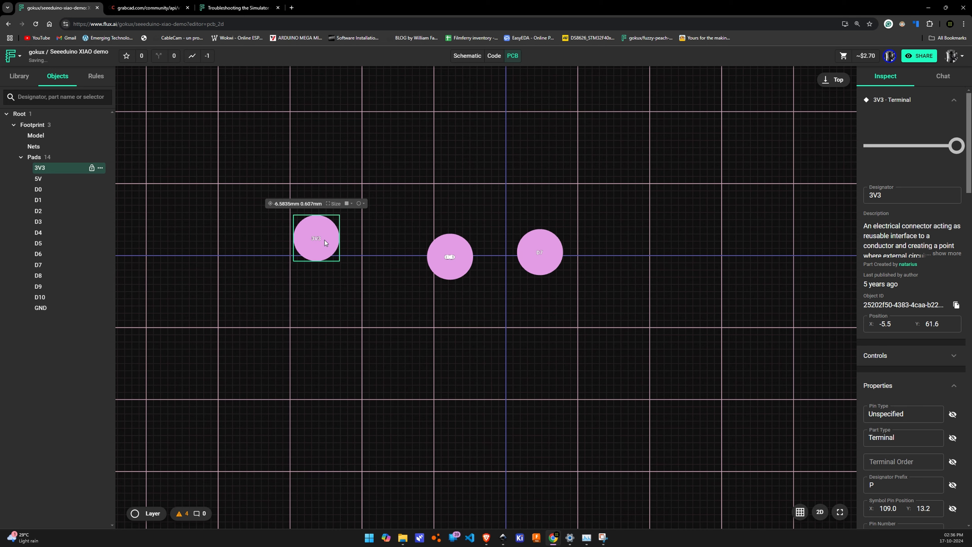
Change the 3V3 pad's type to STD
{"action": "scroll", "coordinate": [307, 196], "scroll_direction": "up", "scroll_amount": 3}
{"action": "scroll", "coordinate": [307, 196], "scroll_direction": "up", "scroll_amount": 2}
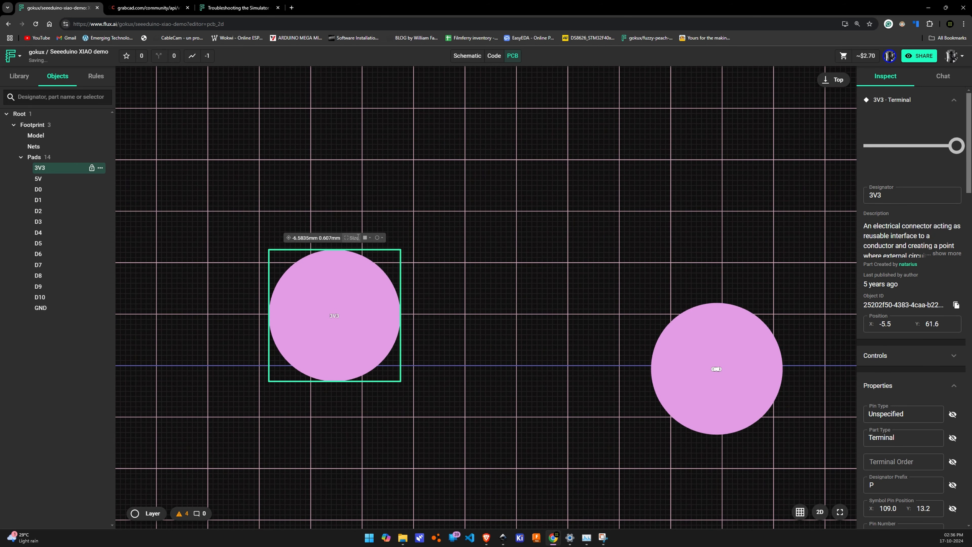
{"action": "left_click", "coordinate": [372, 239]}
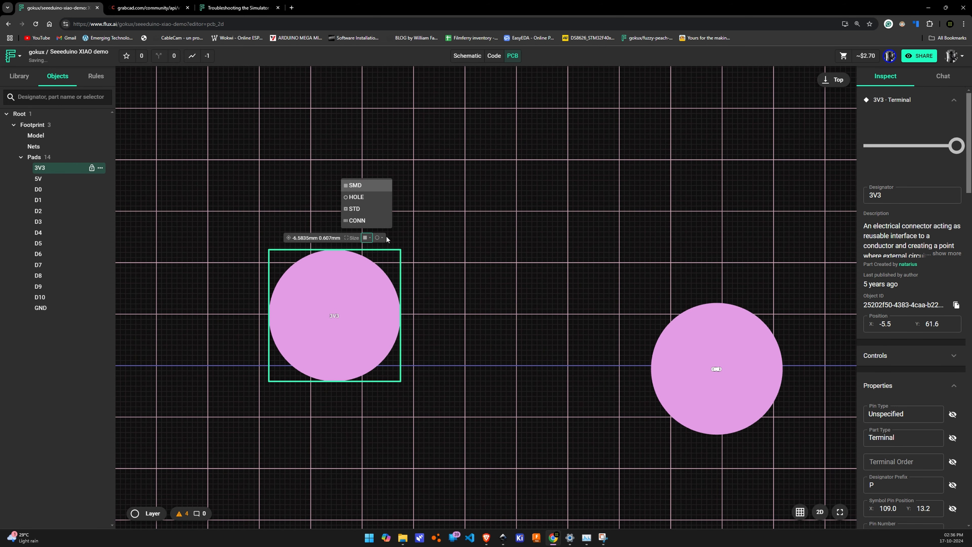
{"action": "left_click", "coordinate": [362, 218]}
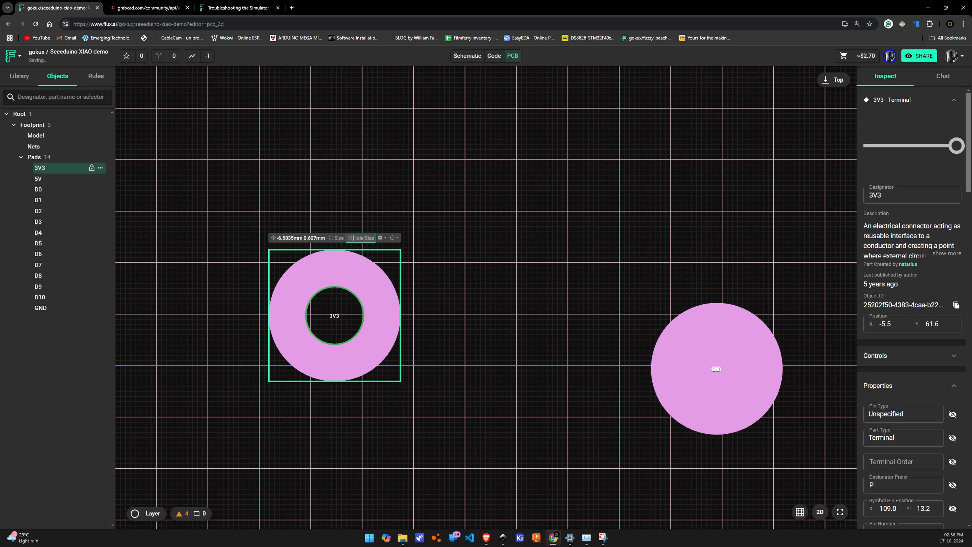
Change the 3V3 pad's shape to a rectangle and set its corner radius to 1.2
{"action": "left_click", "coordinate": [393, 237]}
{"action": "left_click", "coordinate": [407, 186]}
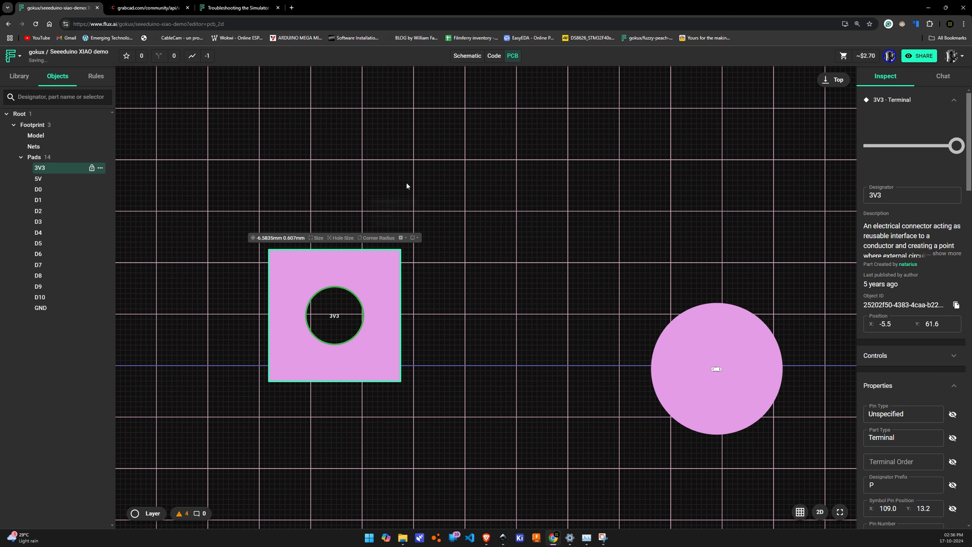
{"action": "left_click", "coordinate": [366, 238]}
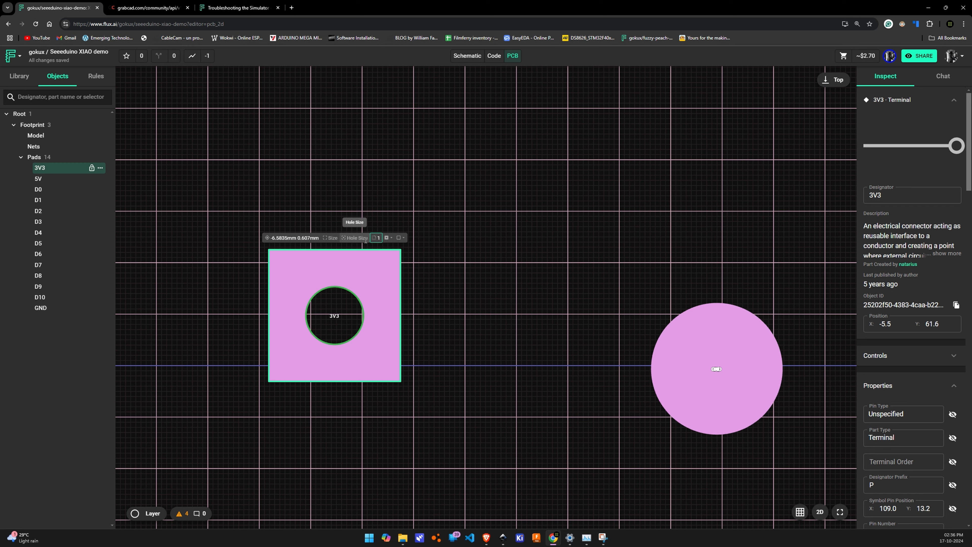
{"action": "type", "text": "1"}
{"action": "type", "text": ".2"}
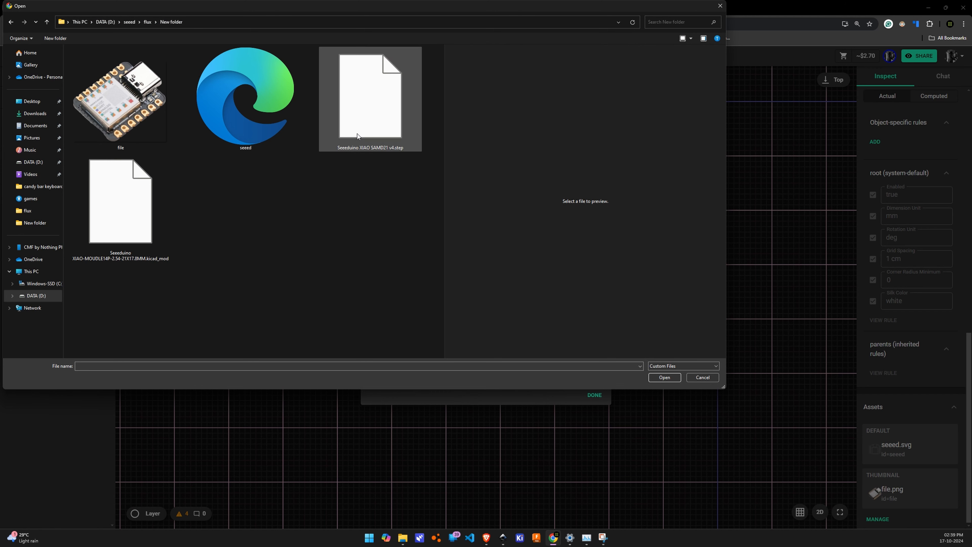
Upload Seeeduino XIAO-MOUDLE14P-2.54-21X17.8MM.kicad_mod as a footprint asset of the component and finish managing the assets
{"action": "left_click", "coordinate": [129, 230]}
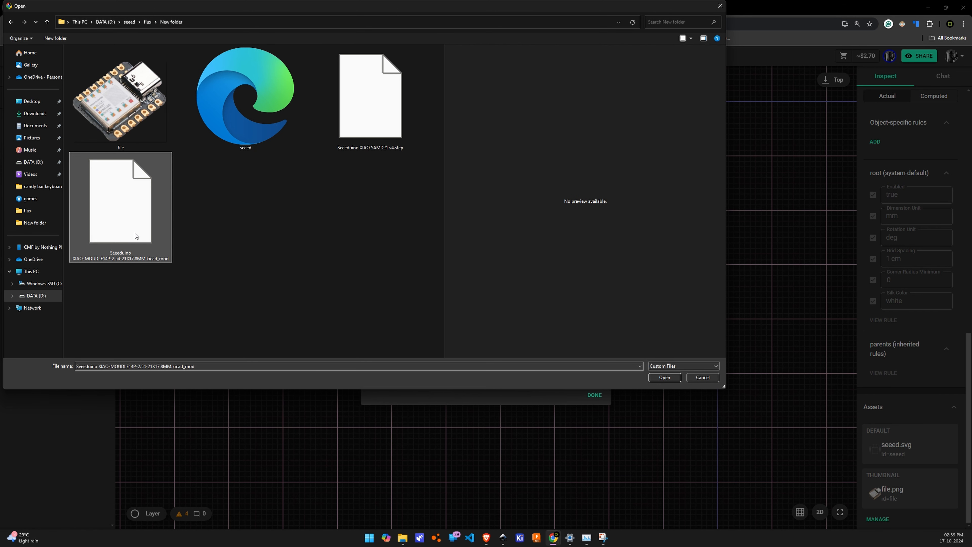
{"action": "left_click", "coordinate": [656, 376]}
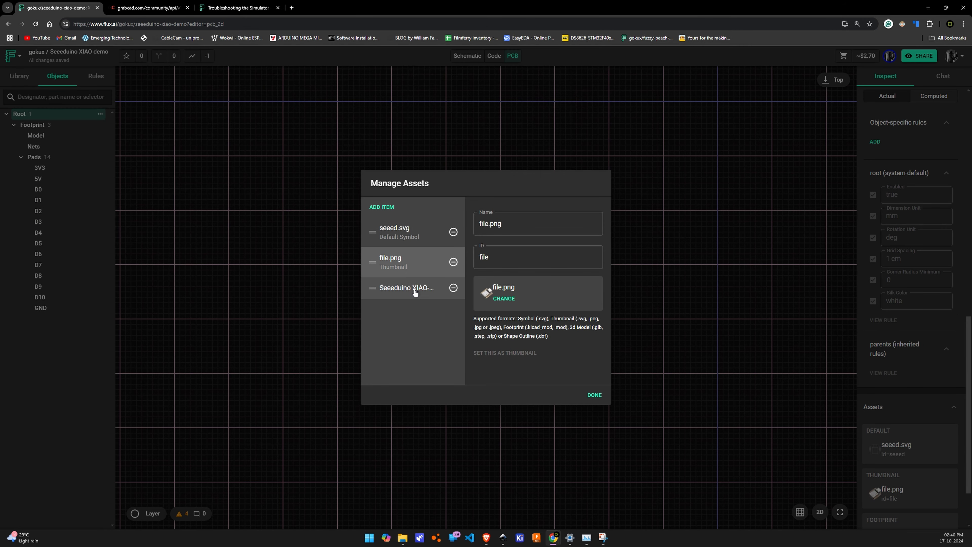
{"action": "left_click", "coordinate": [415, 291]}
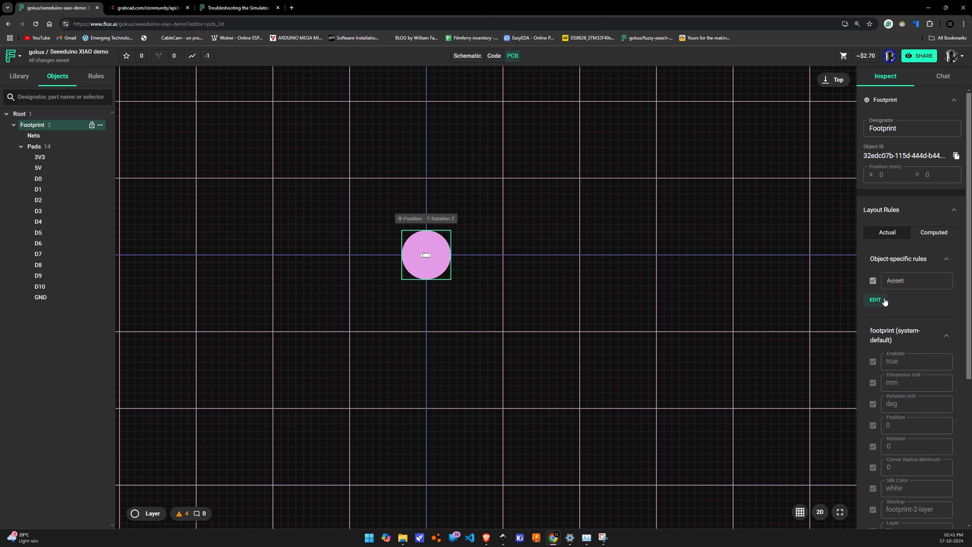
{"action": "left_click", "coordinate": [884, 299]}
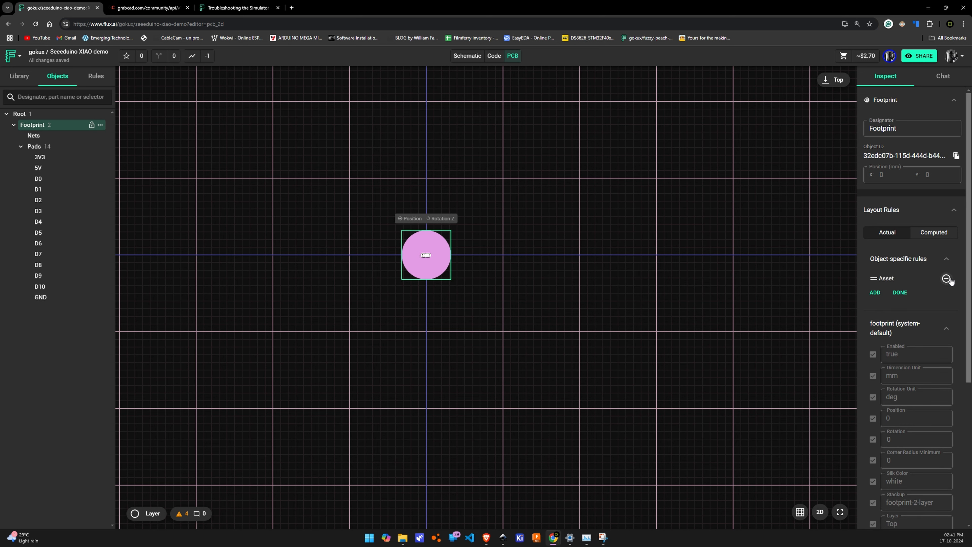
Replace the footprint's Asset layout rule with a new one and assign Seeeduino XIAO-MOUDLE14P-2.54-21X17.8MM to it
{"action": "left_click", "coordinate": [949, 279]}
{"action": "left_click", "coordinate": [194, 162]}
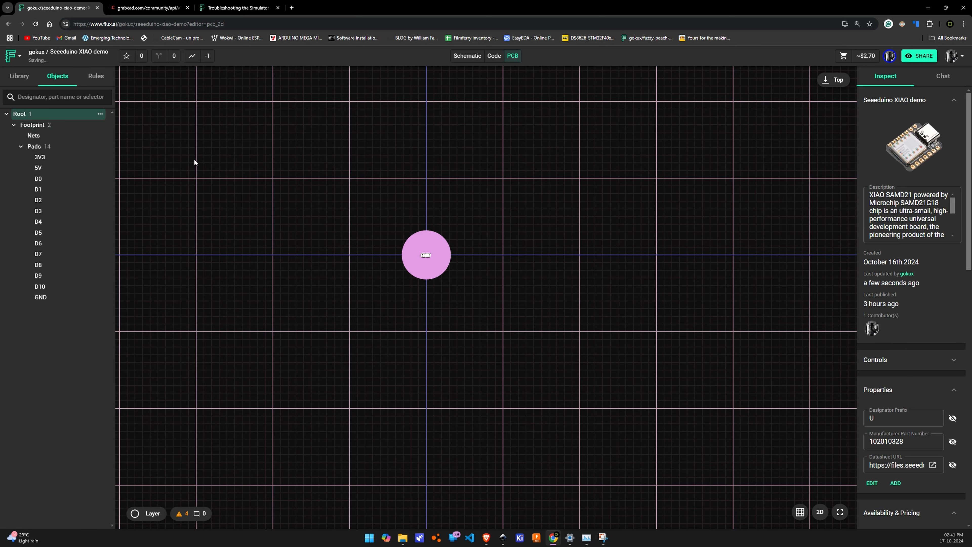
{"action": "left_click", "coordinate": [69, 127]}
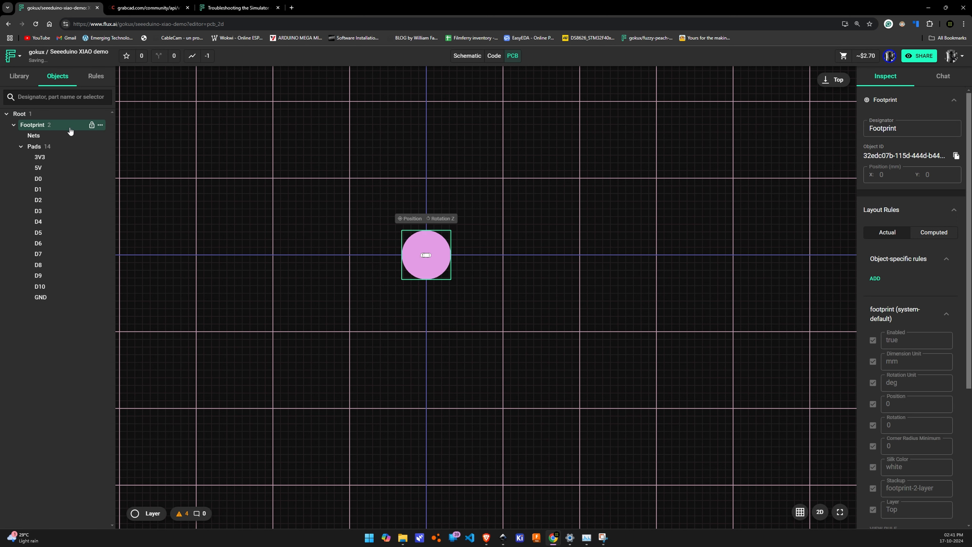
{"action": "left_click", "coordinate": [877, 279]}
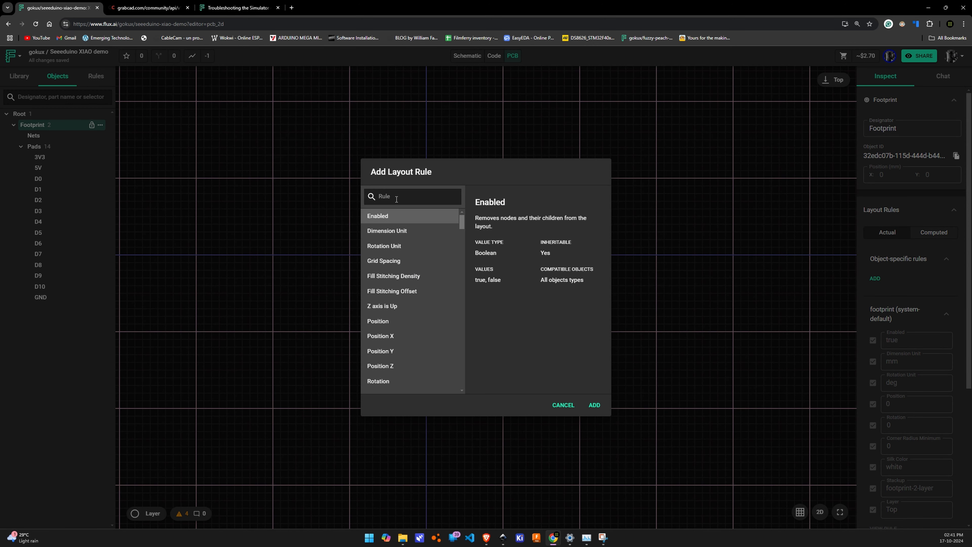
{"action": "type", "text": "ass"}
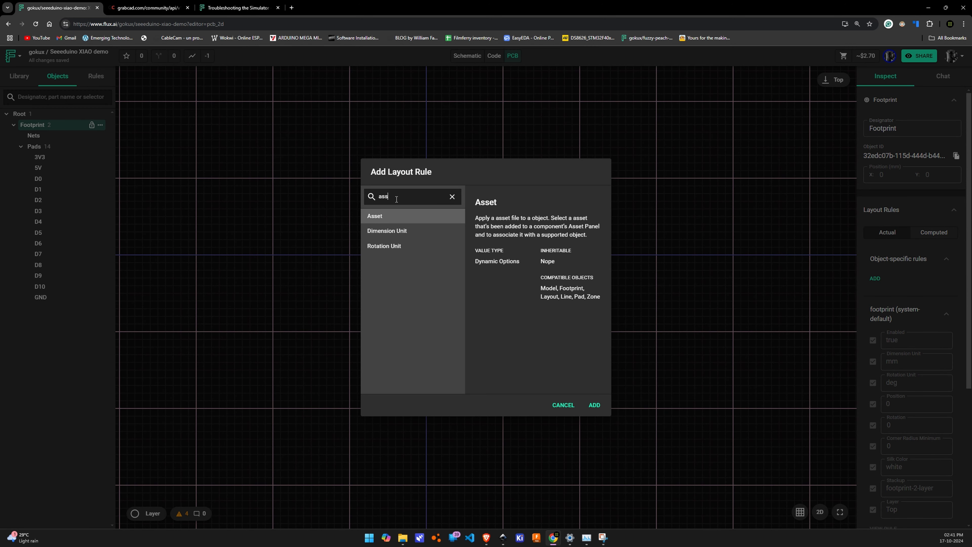
{"action": "key", "text": "Return"}
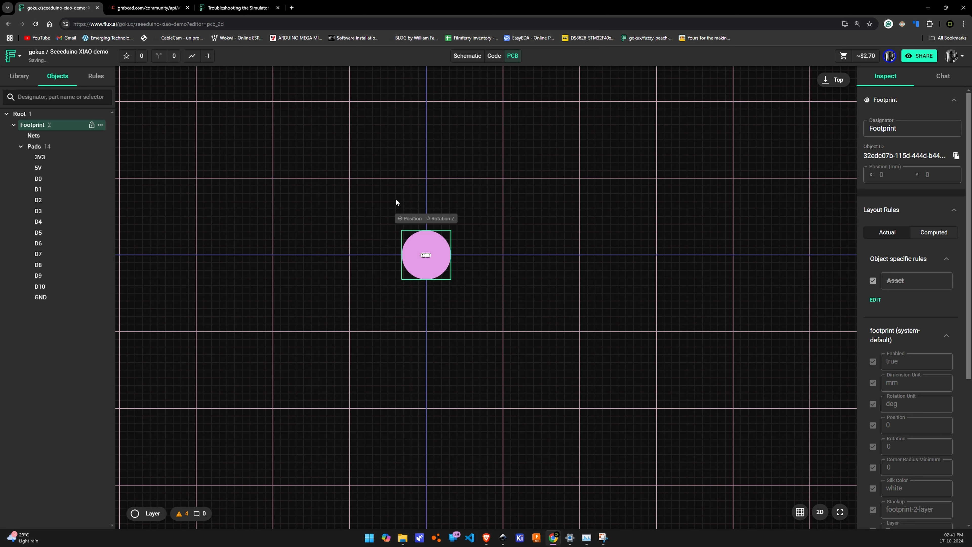
{"action": "left_click", "coordinate": [917, 281]}
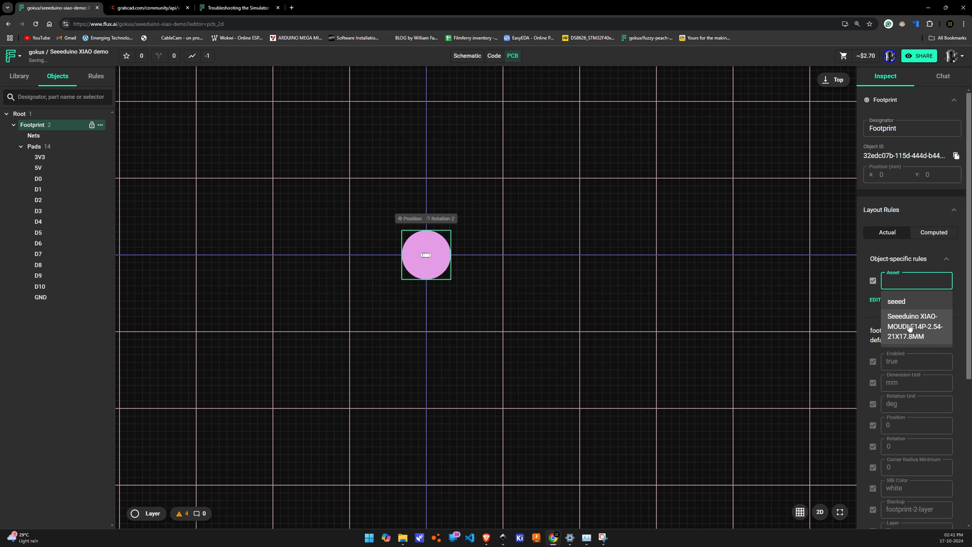
{"action": "left_click", "coordinate": [910, 329]}
Arrange the stacked pads in two columns, D0 to D6 in one and 5V, GND, 3V3, D10, D9, D8, D7 in the other
{"action": "left_click_drag", "start_coordinate": [419, 211], "coordinate": [617, 385]}
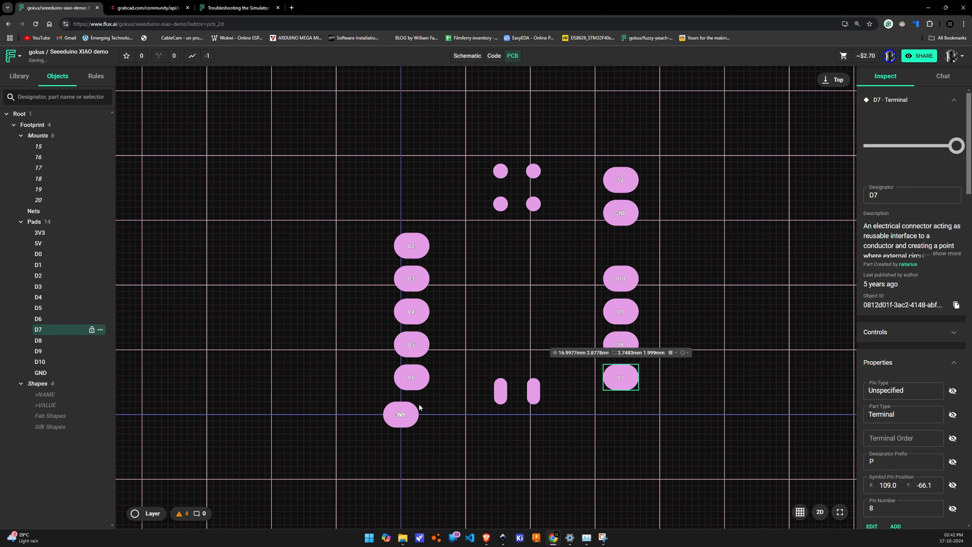
{"action": "left_click_drag", "start_coordinate": [416, 411], "coordinate": [615, 250]}
{"action": "left_click_drag", "start_coordinate": [389, 415], "coordinate": [405, 213]}
{"action": "left_click", "coordinate": [726, 297]}
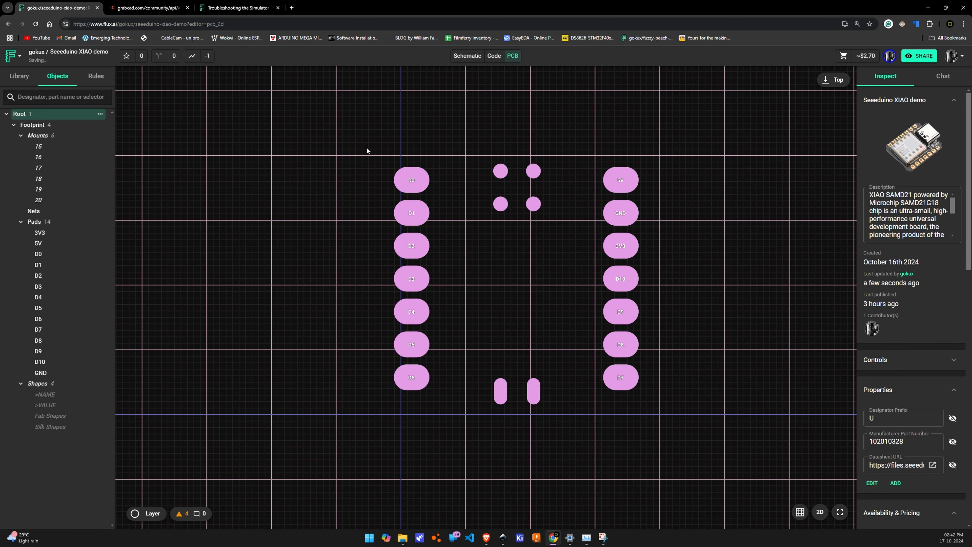
{"action": "scroll", "coordinate": [355, 149], "scroll_direction": "down", "scroll_amount": 5}
{"action": "scroll", "coordinate": [355, 149], "scroll_direction": "up", "scroll_amount": 8}
{"action": "scroll", "coordinate": [355, 149], "scroll_direction": "down", "scroll_amount": 3}
{"action": "left_click", "coordinate": [575, 227]}
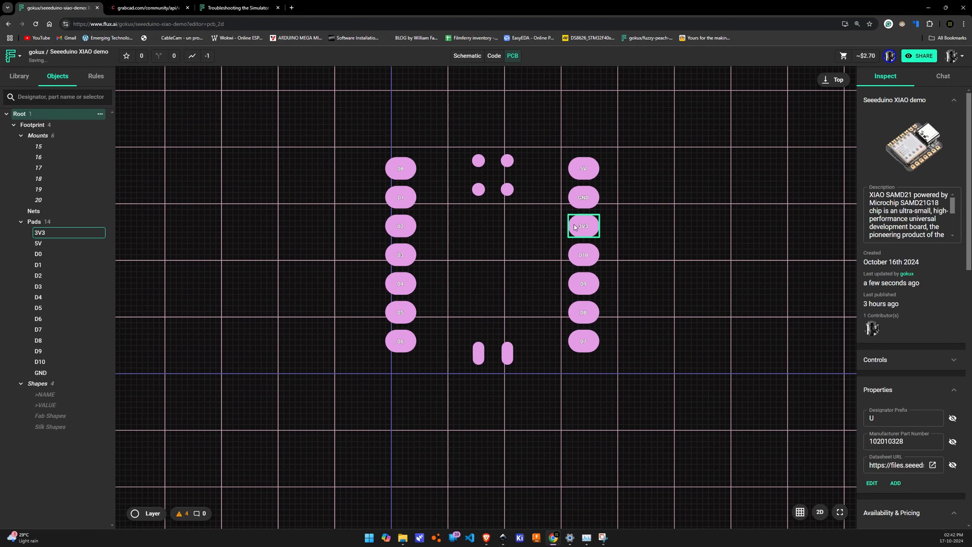
Upload Seeeduino XIAO SAMD21 v4.step to the component's assets
{"action": "left_click", "coordinate": [716, 211]}
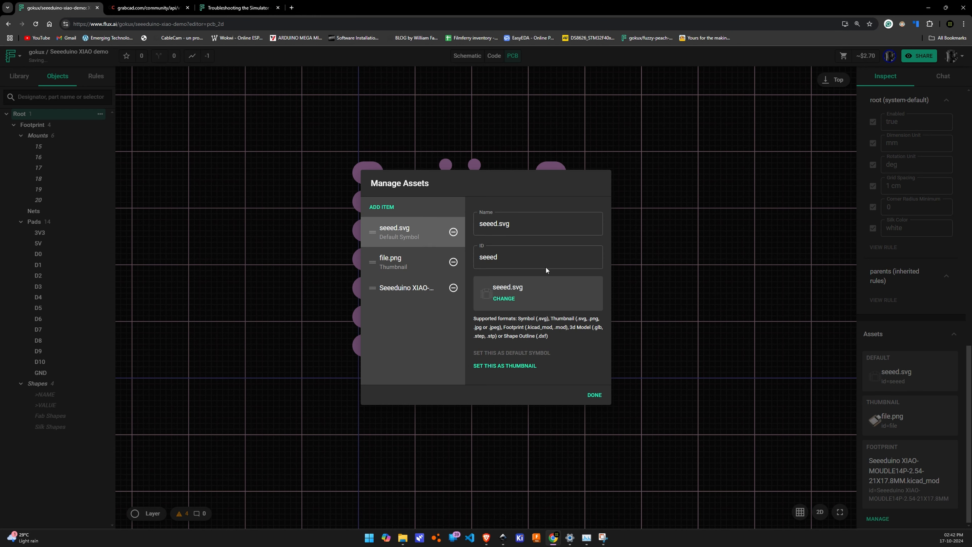
{"action": "left_click", "coordinate": [391, 208]}
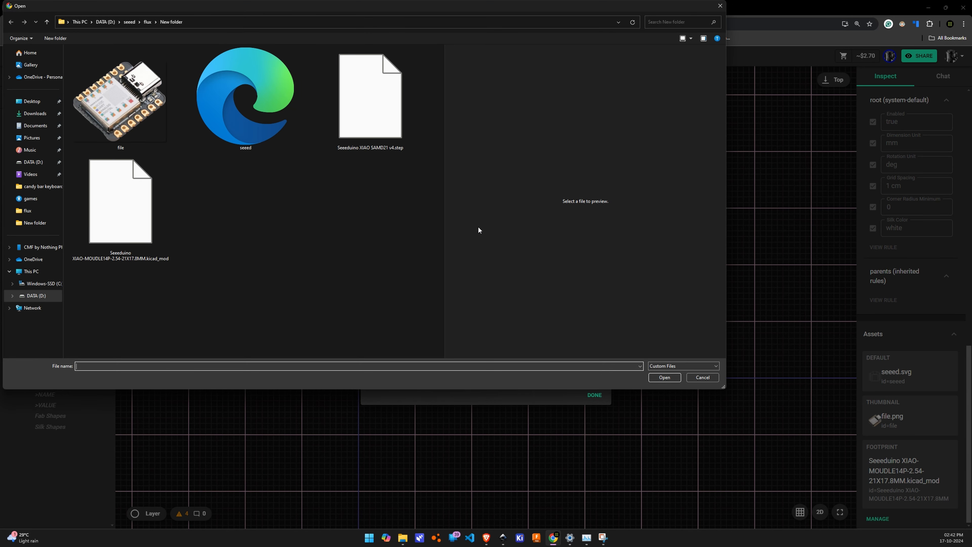
{"action": "left_click", "coordinate": [365, 113]}
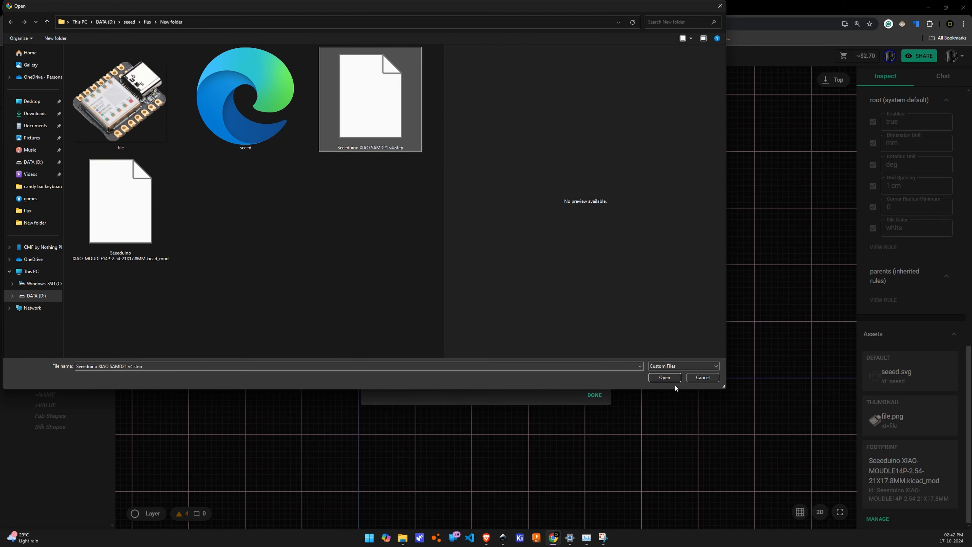
{"action": "left_click", "coordinate": [668, 379]}
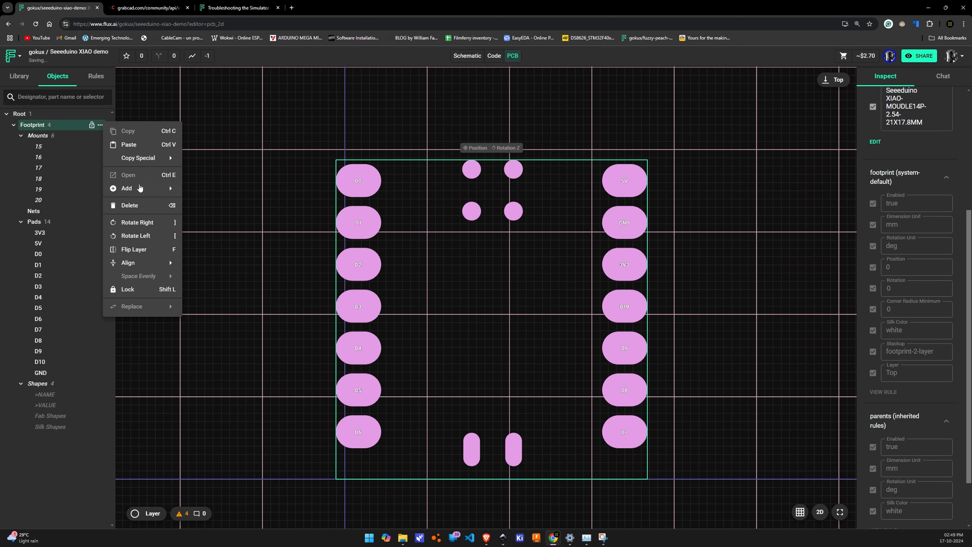
Add a Model object to the footprint and give it an Asset layout rule
{"action": "mouse_move", "coordinate": [140, 187]}
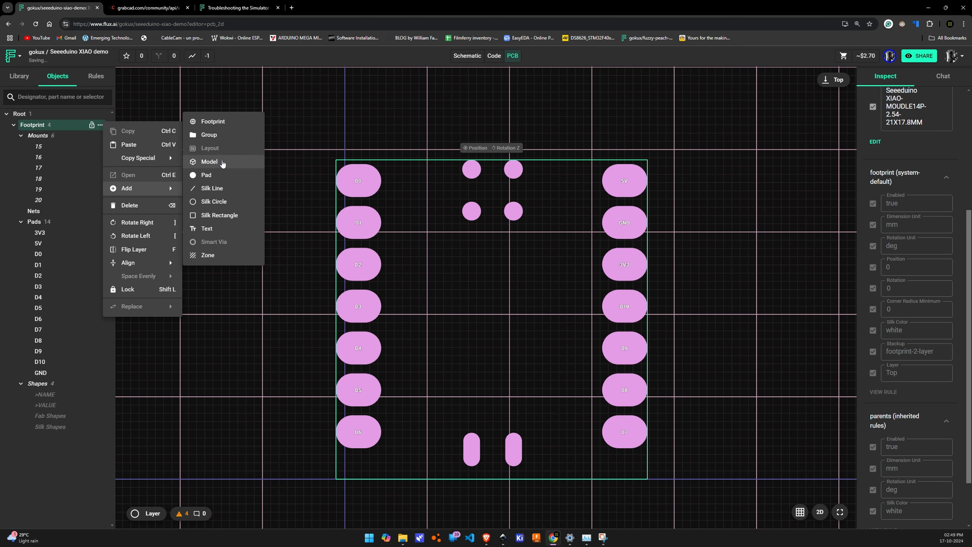
{"action": "left_click", "coordinate": [209, 161]}
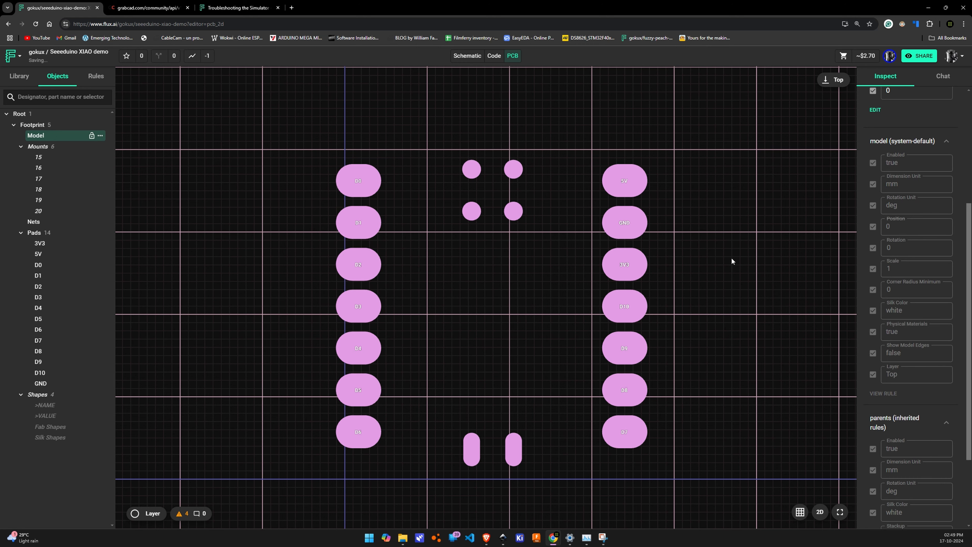
{"action": "scroll", "coordinate": [906, 234], "scroll_direction": "up", "scroll_amount": 5}
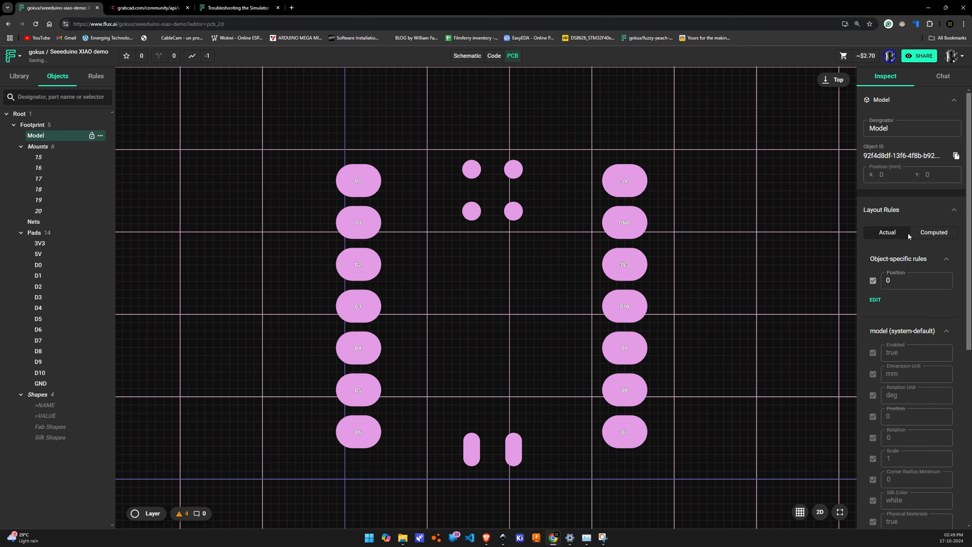
{"action": "left_click", "coordinate": [882, 300]}
{"action": "left_click", "coordinate": [875, 293]}
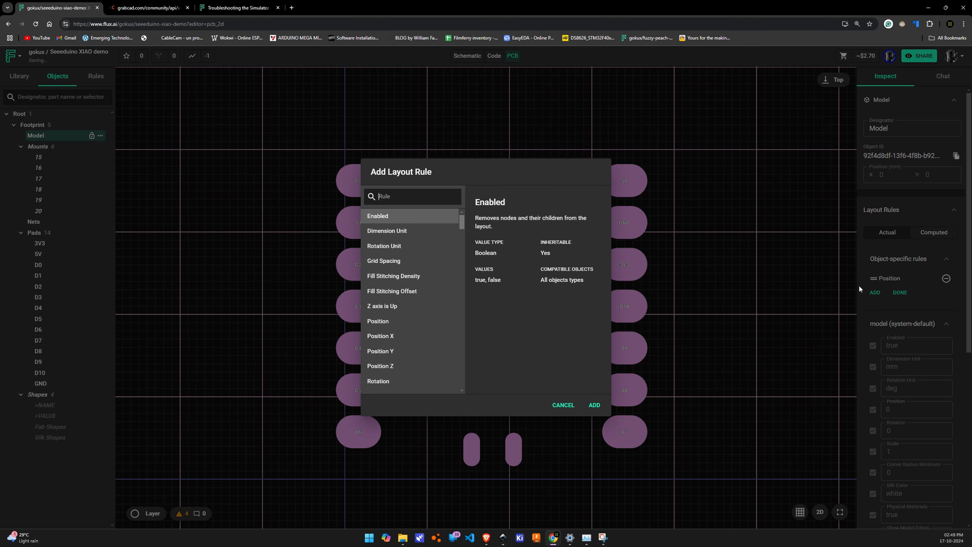
{"action": "type", "text": "ass"}
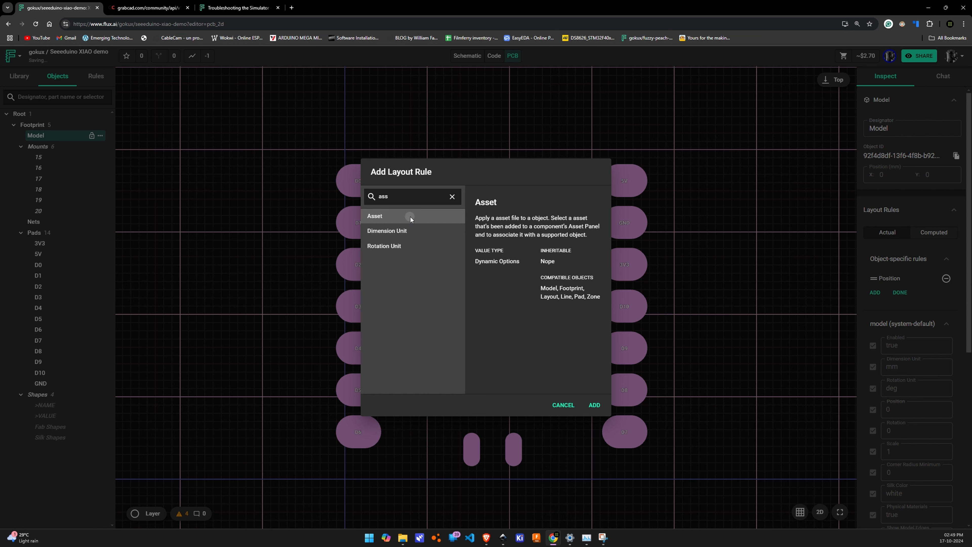
{"action": "left_click", "coordinate": [595, 405]}
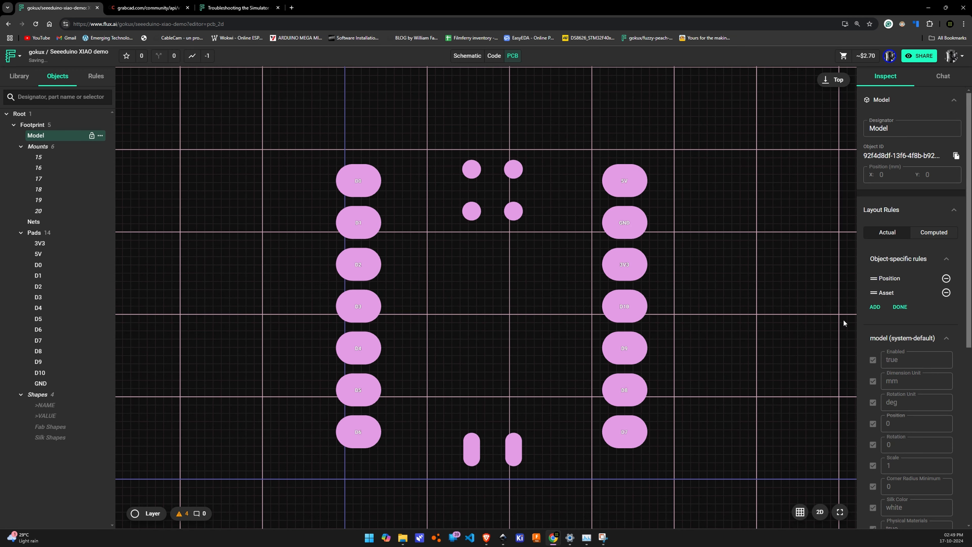
Assign the Seeeduino XIAO SAMD21 v4 asset to the model's Asset rule and deselect the model
{"action": "left_click", "coordinate": [899, 308]}
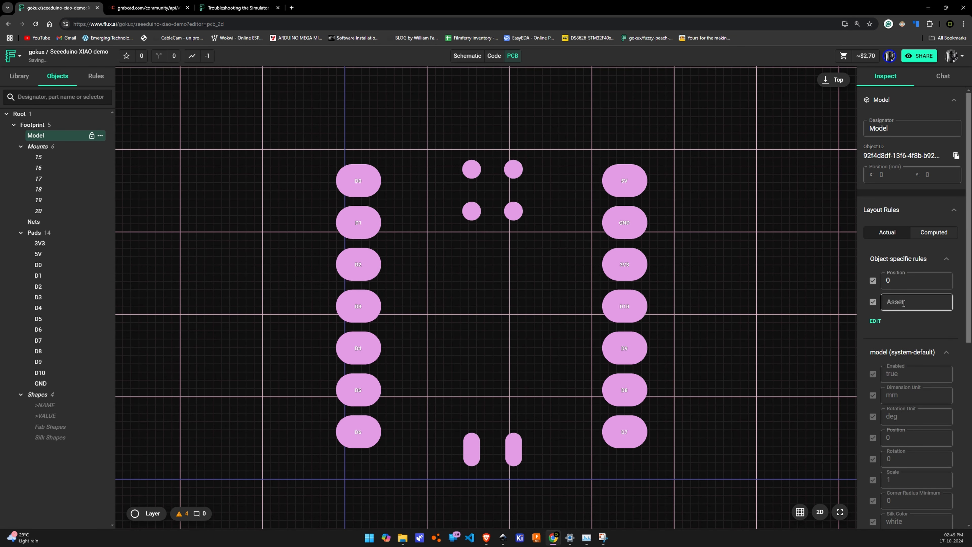
{"action": "left_click", "coordinate": [902, 304]}
{"action": "left_click", "coordinate": [907, 375]}
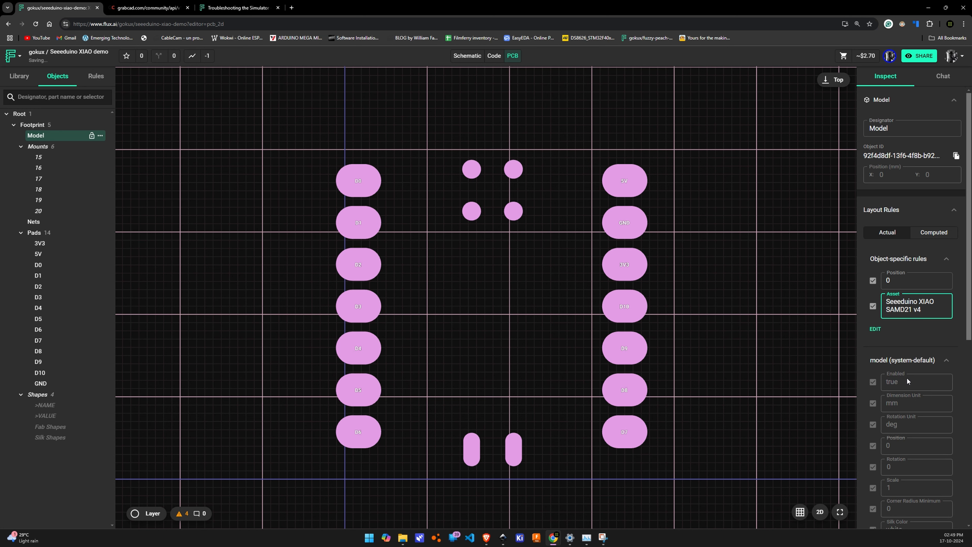
{"action": "left_click", "coordinate": [808, 351]}
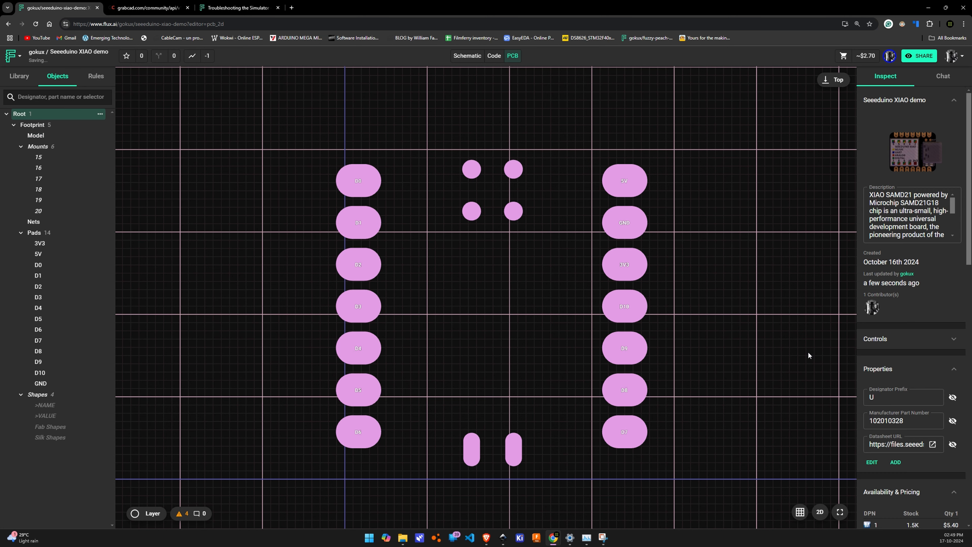
Switch the PCB layout to 3D, check the board model's placement against the pads, and select the model
{"action": "left_click", "coordinate": [821, 517]}
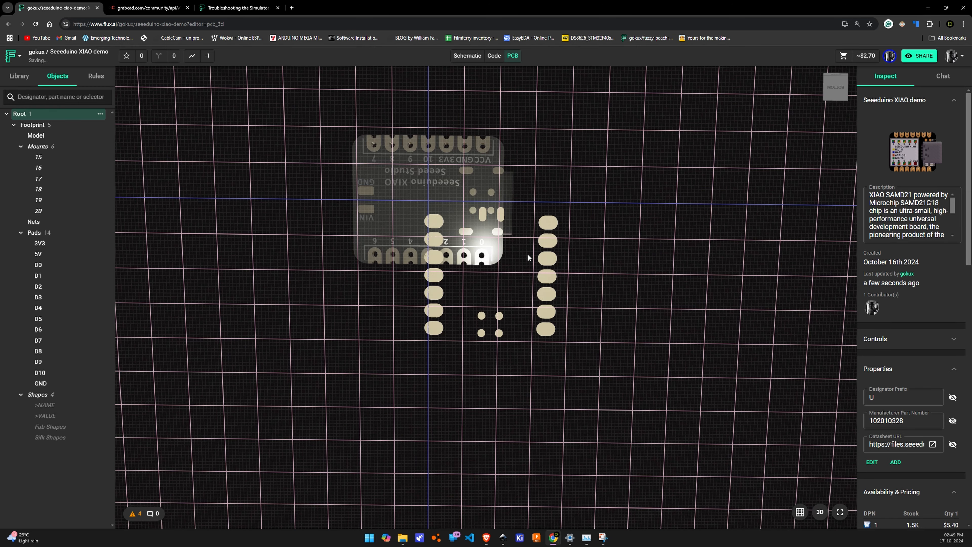
{"action": "left_click_drag", "start_coordinate": [605, 187], "coordinate": [431, 374]}
{"action": "left_click", "coordinate": [469, 256]}
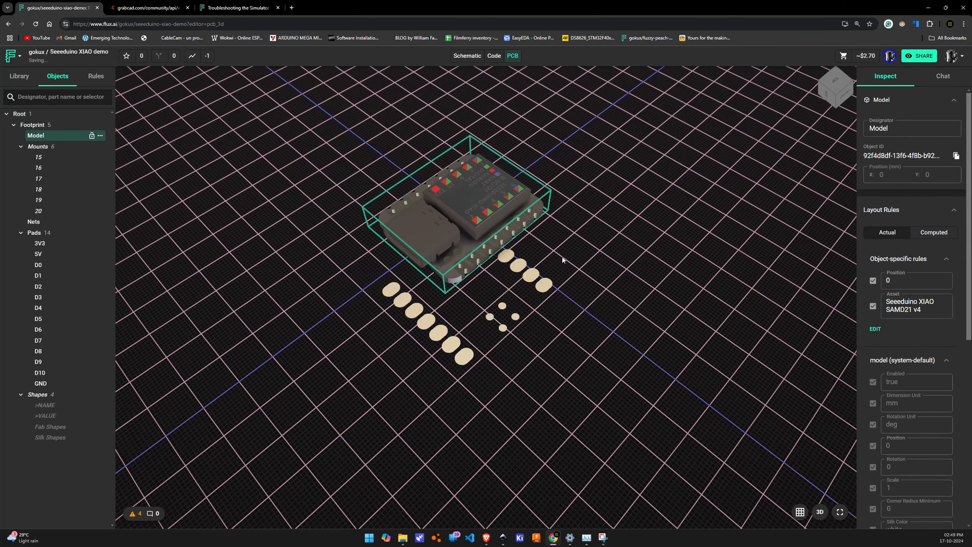
Add a Rotation layout rule to the model and set it to 0 0 90
{"action": "left_click", "coordinate": [874, 308]}
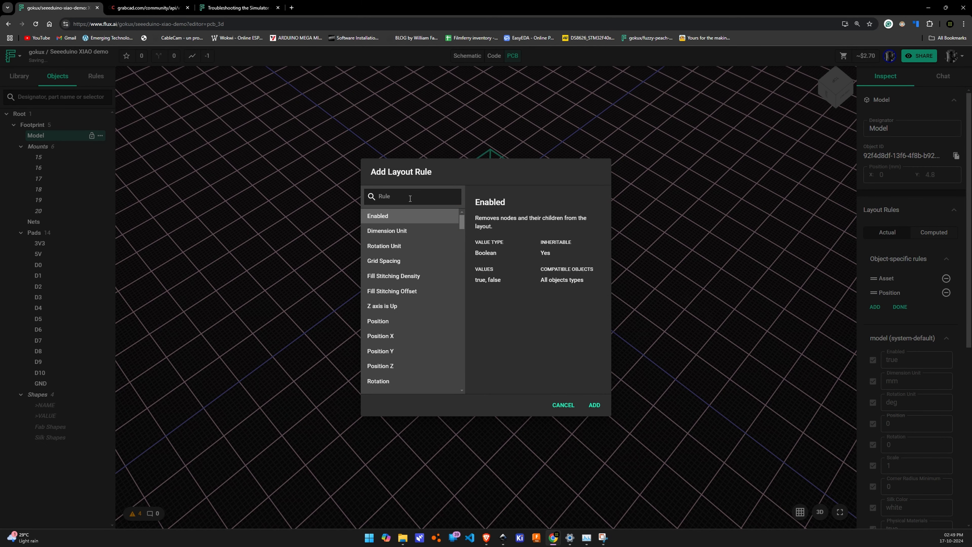
{"action": "type", "text": "ro"}
{"action": "left_click", "coordinate": [412, 230]}
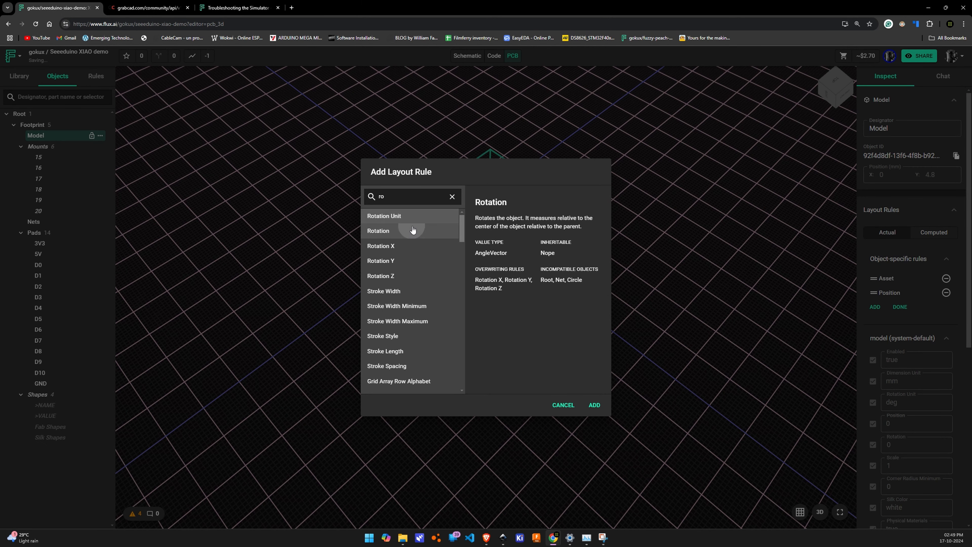
{"action": "left_click", "coordinate": [594, 405]}
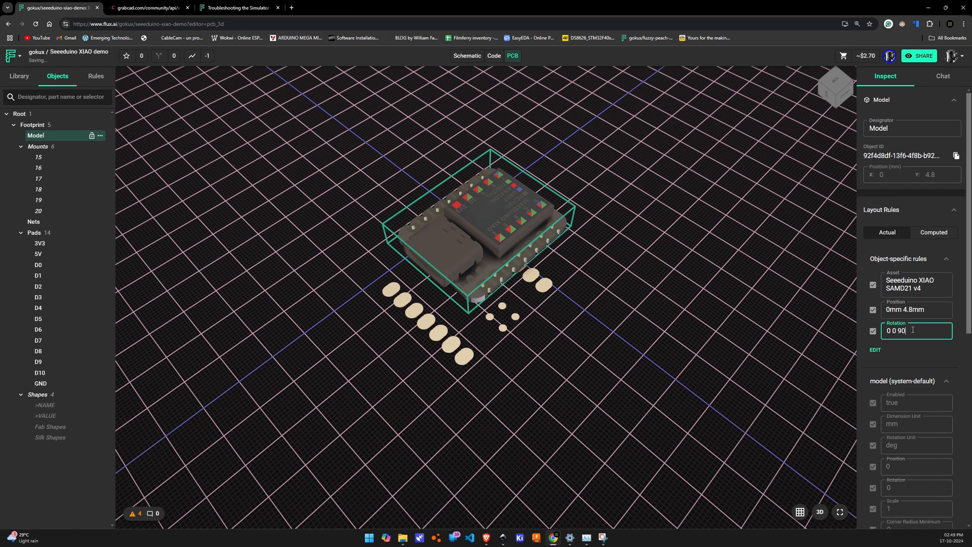
{"action": "key", "text": "Return"}
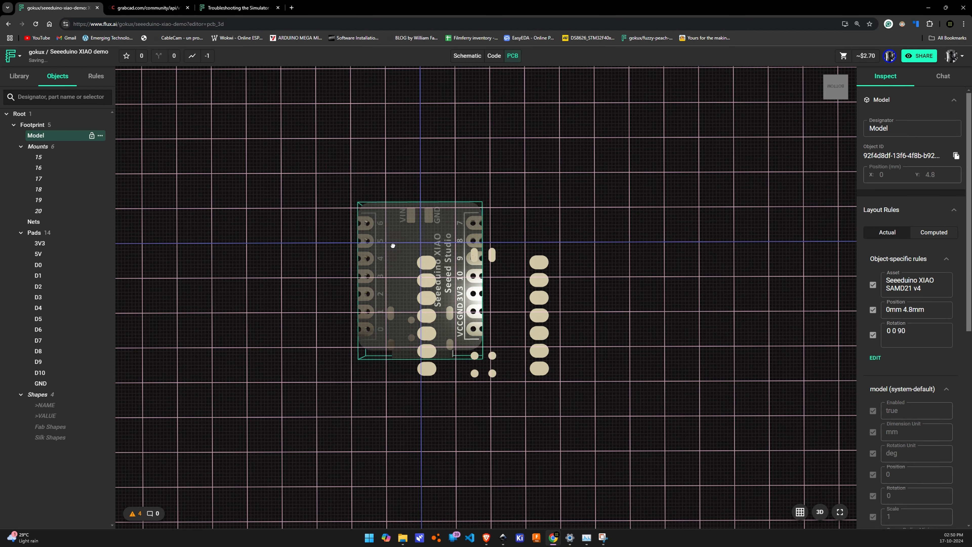
Publish the changes to the Seeeduino XIAO demo component with the notes left empty
{"action": "key", "text": "Right"}
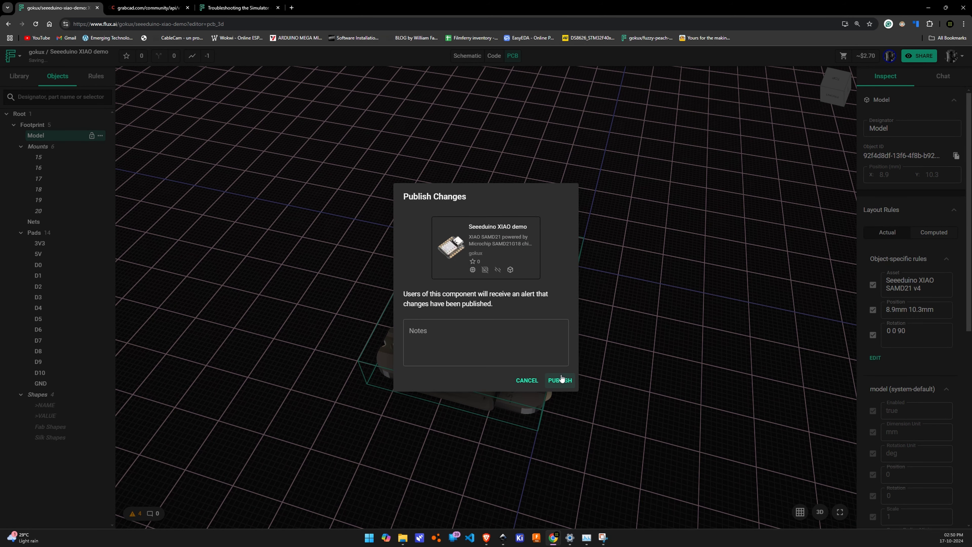
{"action": "left_click", "coordinate": [560, 380]}
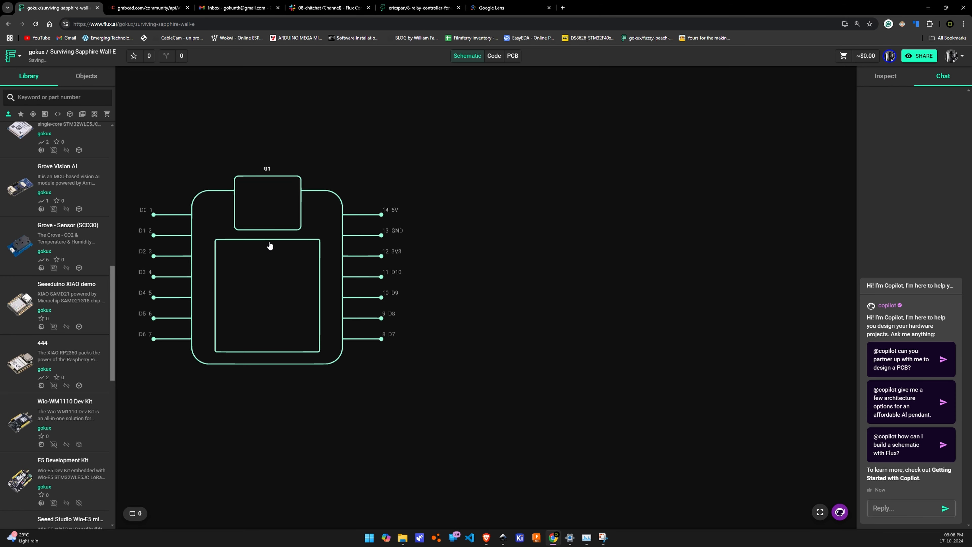
{"action": "left_click", "coordinate": [57, 97]}
{"action": "type", "text": "oled"}
{"action": "left_click", "coordinate": [102, 98]}
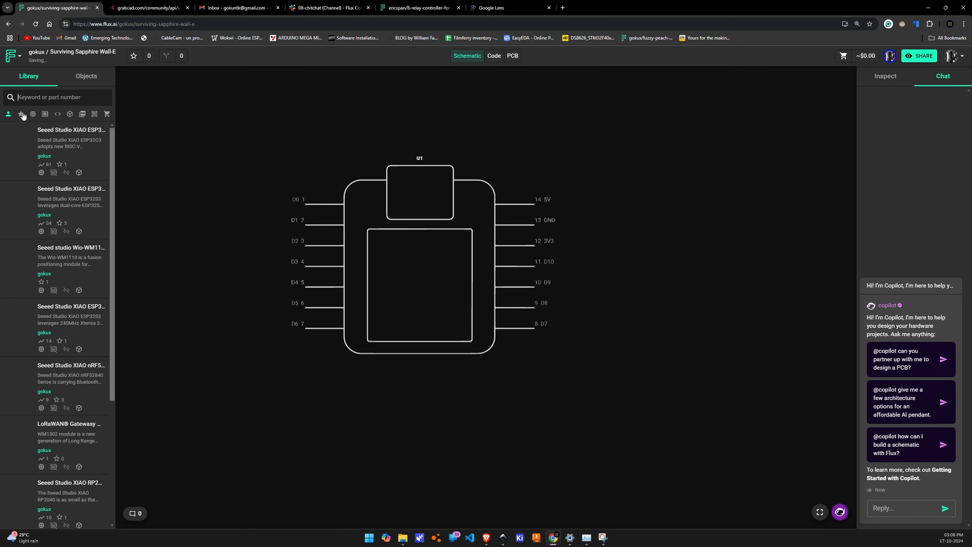
Remove the own-parts filter from the library, search for oled, and place a four-pin OLED display in the schematic
{"action": "left_click", "coordinate": [8, 115]}
{"action": "left_click", "coordinate": [54, 97]}
{"action": "type", "text": "oled"}
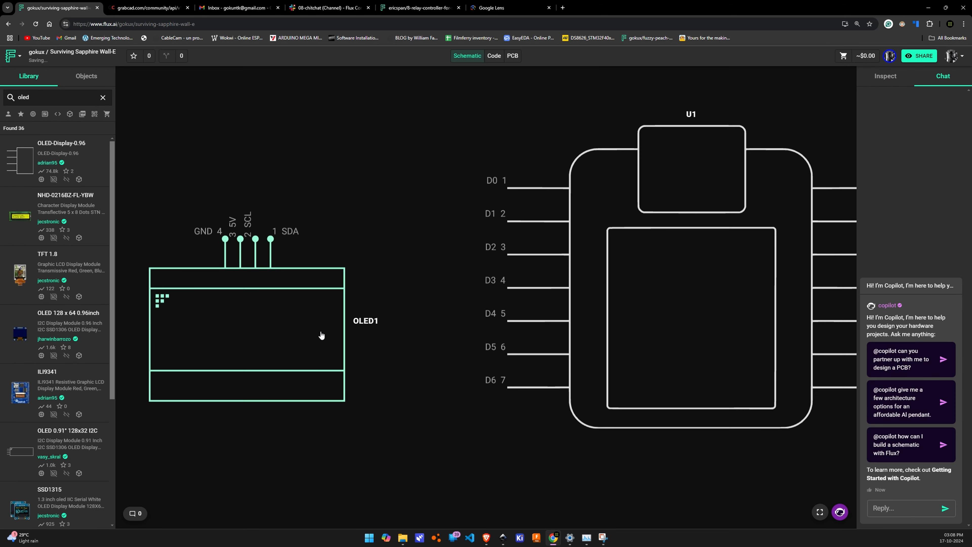
{"action": "left_click_drag", "start_coordinate": [321, 337], "coordinate": [335, 351]}
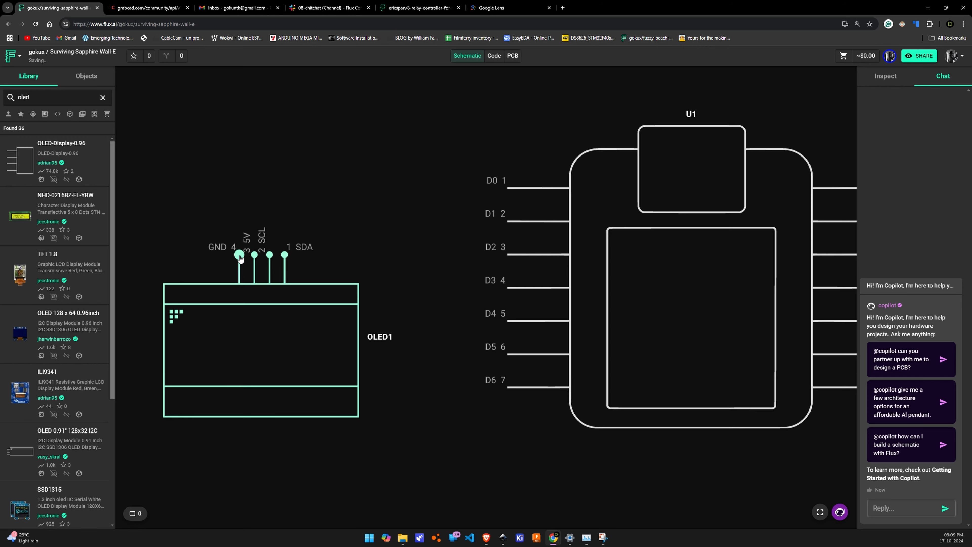
Move the OLED display to the right of the XIAO symbol, slightly lower so its header pins have room for wiring
{"action": "scroll", "coordinate": [240, 253], "scroll_direction": "down", "scroll_amount": 5}
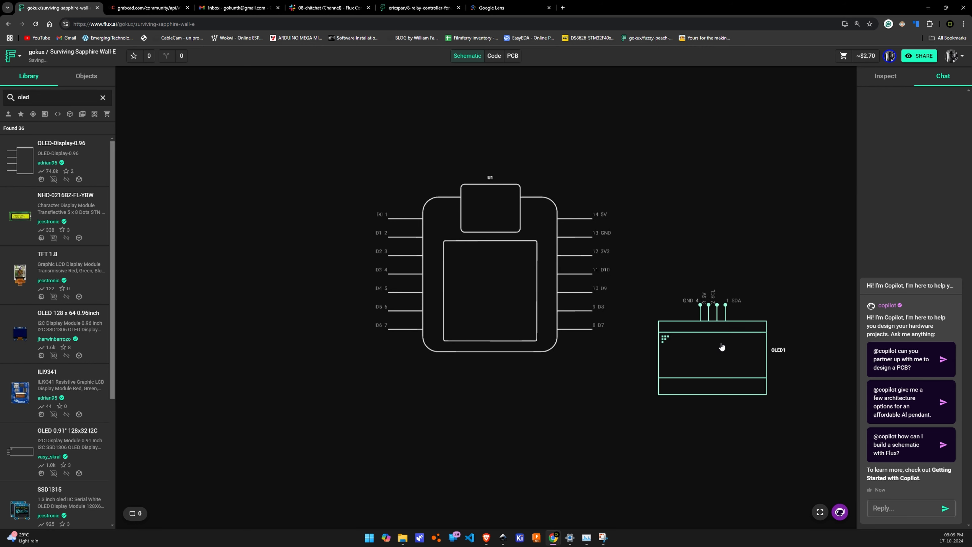
{"action": "left_click_drag", "start_coordinate": [722, 347], "coordinate": [704, 277]}
{"action": "middle_click_drag", "start_coordinate": [704, 277], "coordinate": [540, 278]}
{"action": "scroll", "coordinate": [541, 278], "scroll_direction": "down", "scroll_amount": 1}
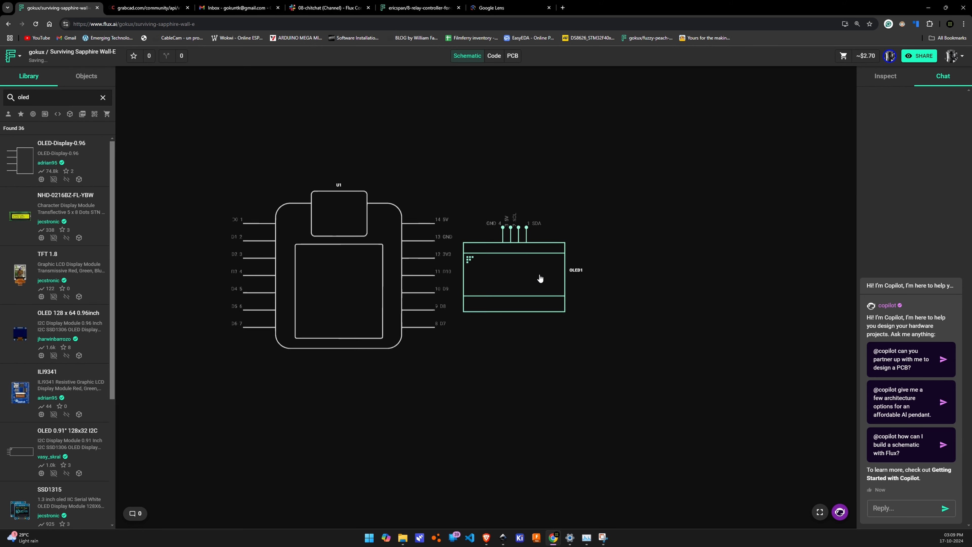
{"action": "scroll", "coordinate": [541, 278], "scroll_direction": "up", "scroll_amount": 3}
{"action": "left_click_drag", "start_coordinate": [545, 289], "coordinate": [577, 364]}
Start a wire from the OLED display's GND pin towards the XIAO's GND pin
{"action": "left_click", "coordinate": [529, 292]}
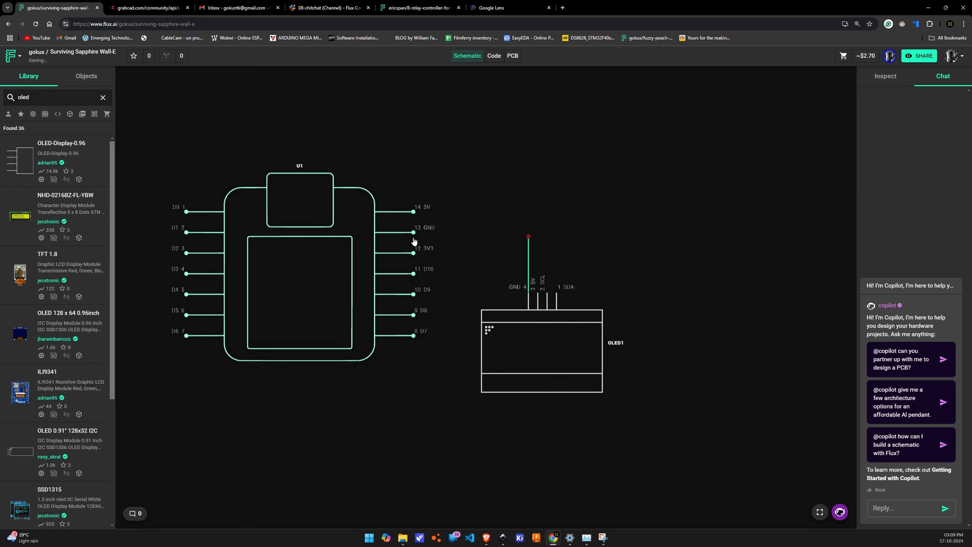